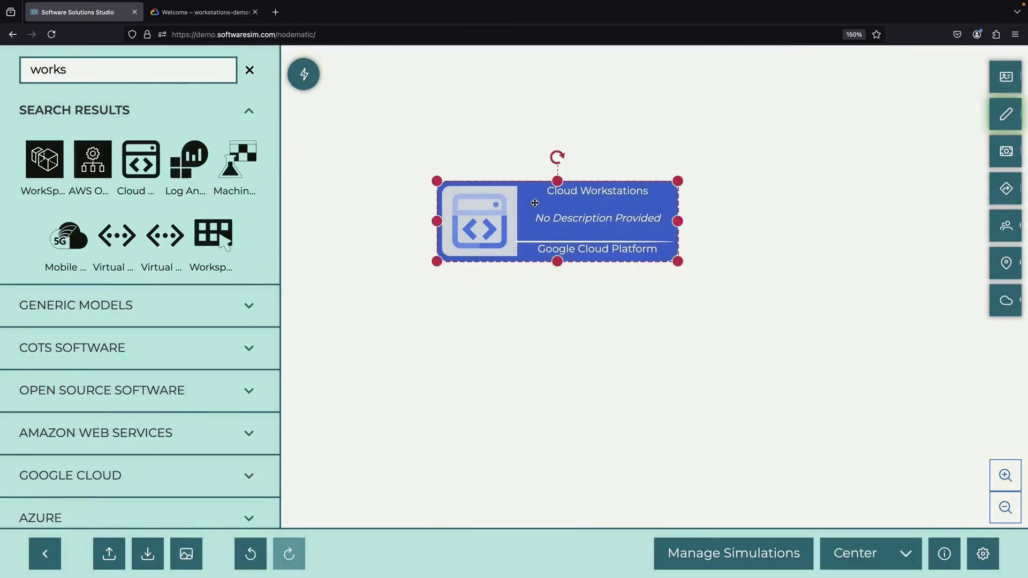
Search the model library for "comput" and place a Compute Engine node below the Cloud Workstations node.
double_click(203, 66)
text(comput)
drag(93, 161, 544, 322)
Auto-generate a short description for the Cloud Workstations node and save its properties.
right_click(518, 223)
click(560, 237)
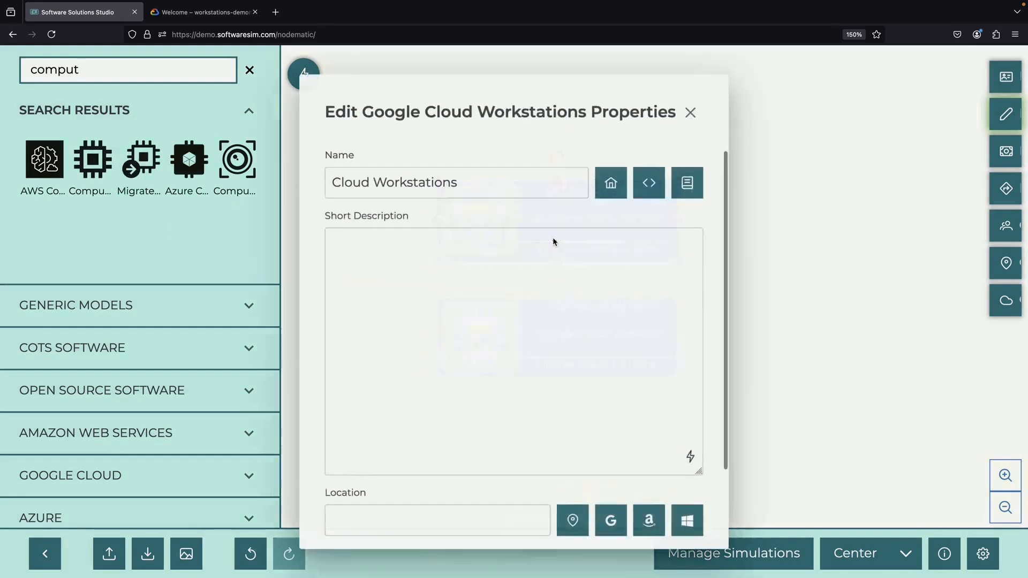
click(692, 458)
scroll(718, 445, down, 5)
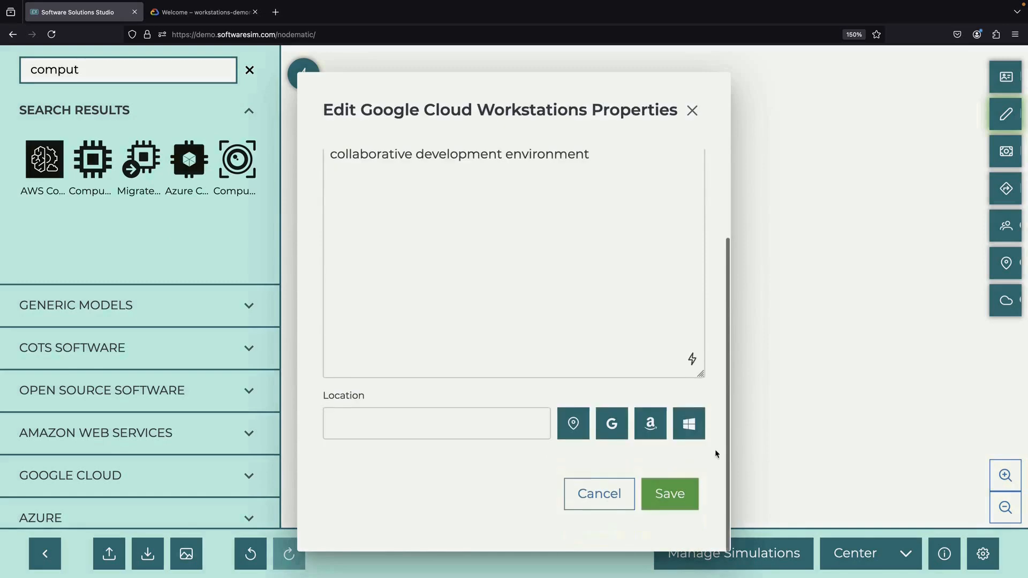
click(668, 501)
Auto-generate a short description for the Compute Engine node and save its properties.
click(532, 328)
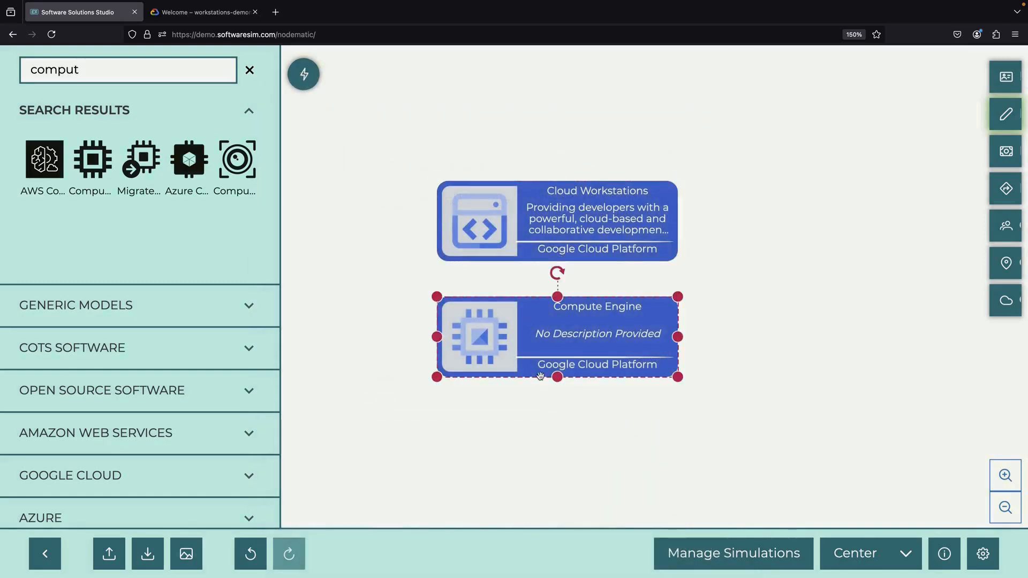
right_click(539, 336)
click(562, 258)
click(692, 458)
scroll(714, 424, down, 3)
click(670, 503)
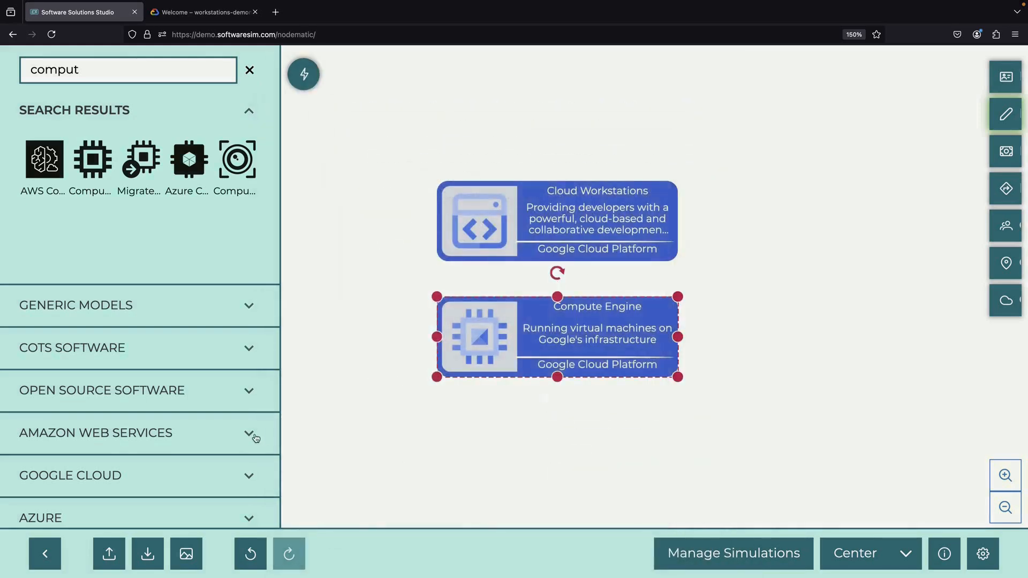
Add an arrow connector running from the Cloud Workstations node down to the Compute Engine node.
scroll(214, 402, down, 6)
click(172, 452)
drag(95, 515, 342, 240)
drag(344, 242, 476, 240)
drag(398, 295, 474, 324)
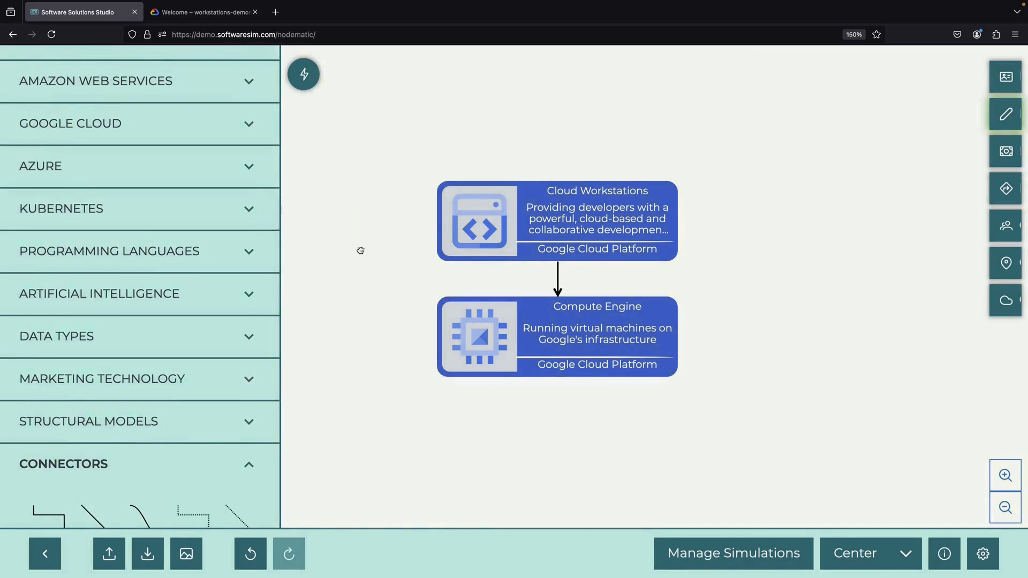
Search the library for "visu" and place Visual Studio at the Cloud Workstations node's upper-right corner, collapsed to a circle.
drag(360, 246, 360, 280)
scroll(165, 211, up, 8)
key(super+a)
text(visu)
key(super+a)
drag(56, 165, 686, 203)
right_click(759, 221)
click(820, 349)
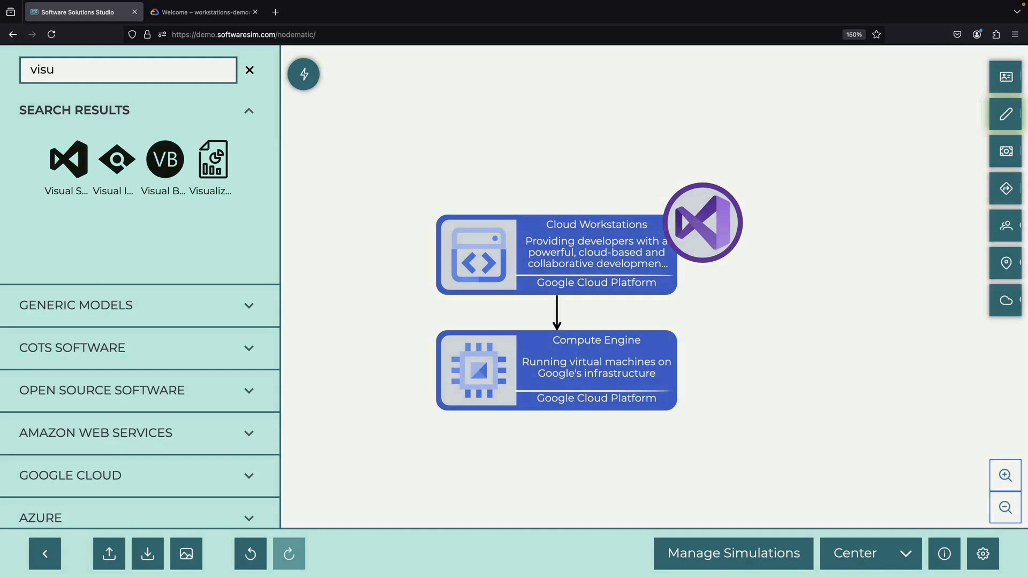
Convert all Google Cloud models in the diagram to AWS with Cloud Lens.
click(1005, 300)
click(205, 191)
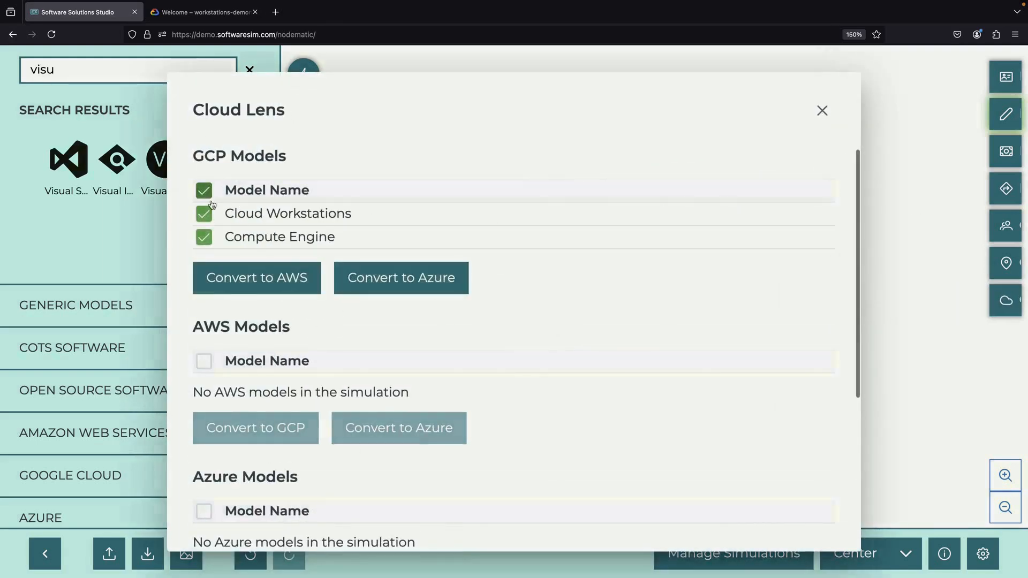
click(227, 278)
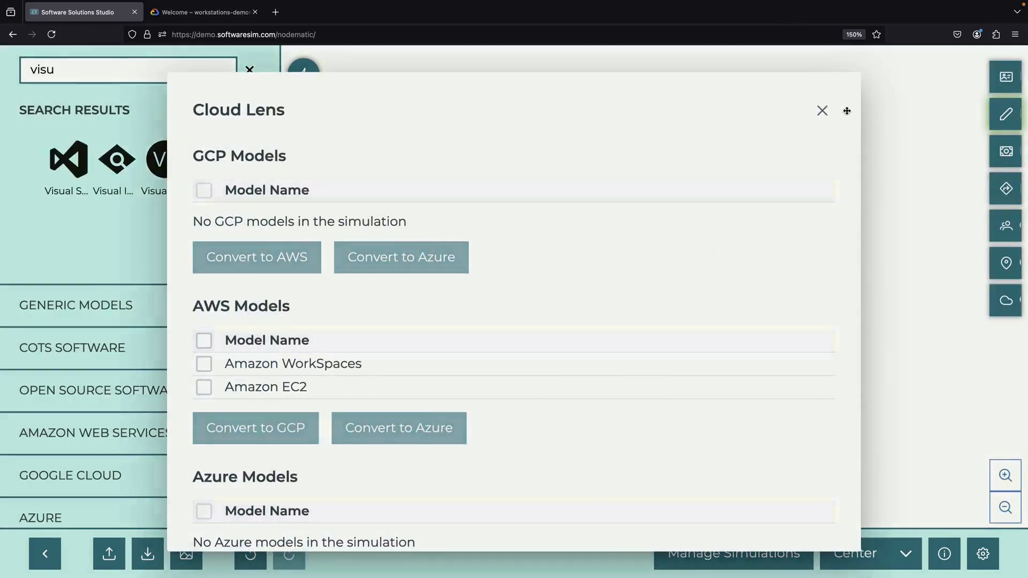
click(827, 110)
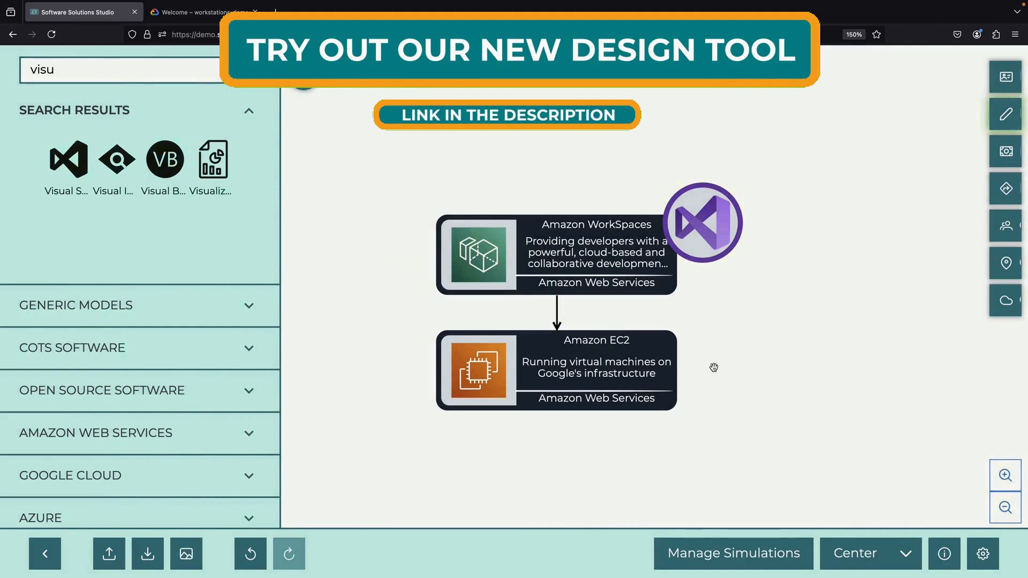
Convert all AWS models in the diagram back to GCP with Cloud Lens.
click(999, 308)
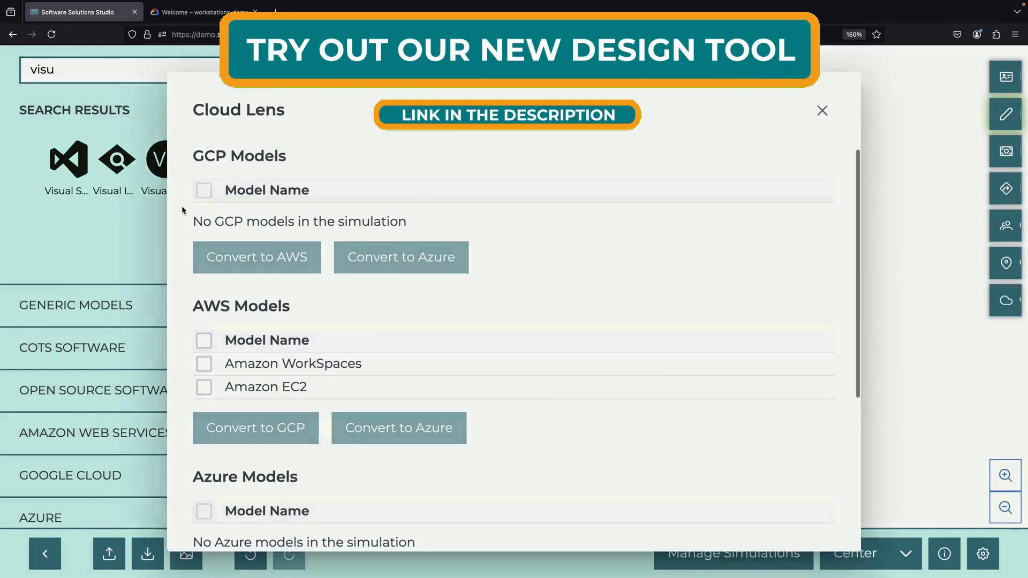
click(203, 341)
click(232, 430)
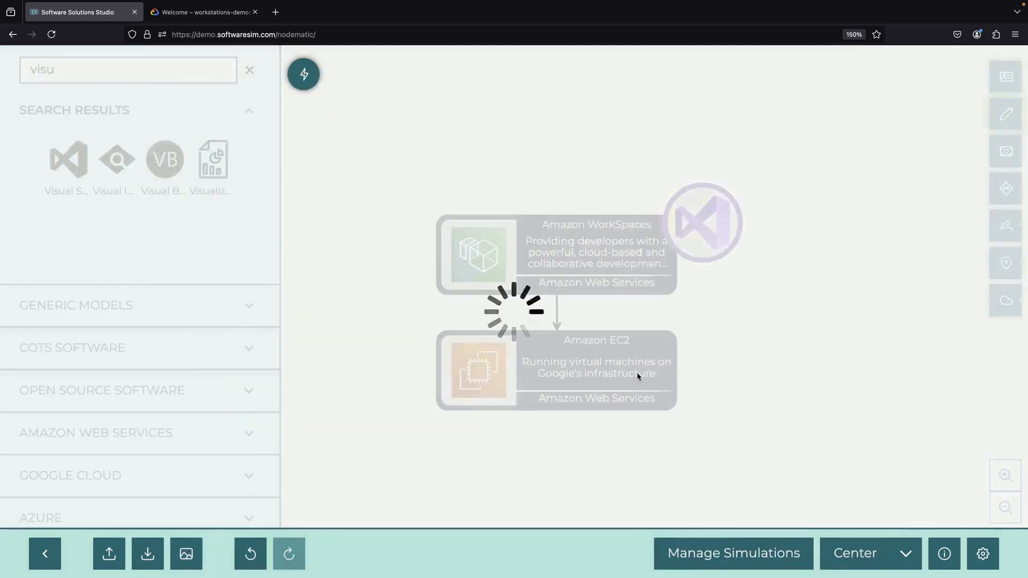
click(822, 111)
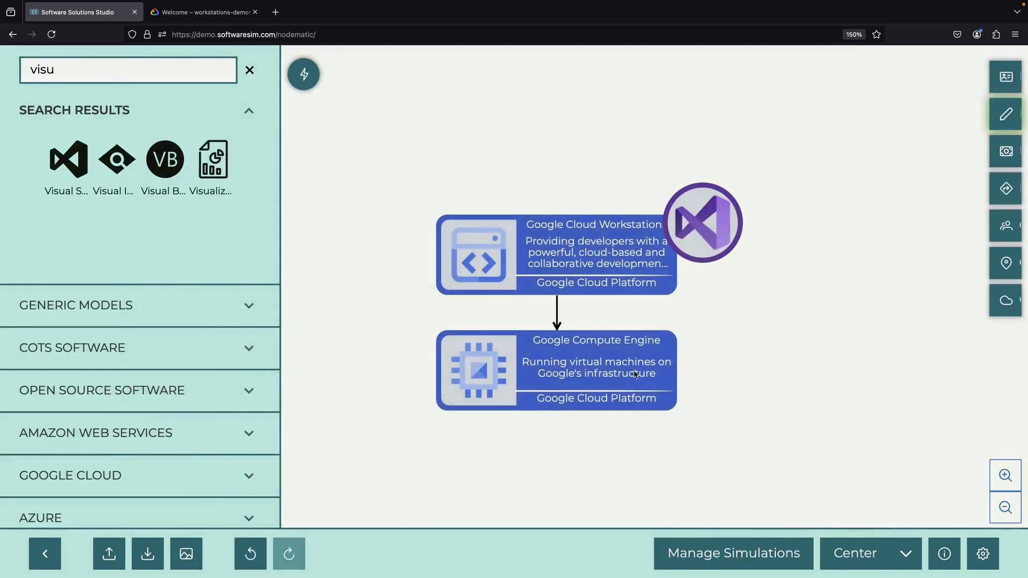
Switch to the Google Cloud console, find the Workstations product and enable its Cloud Workstations API.
click(183, 15)
click(458, 65)
text(workstations)
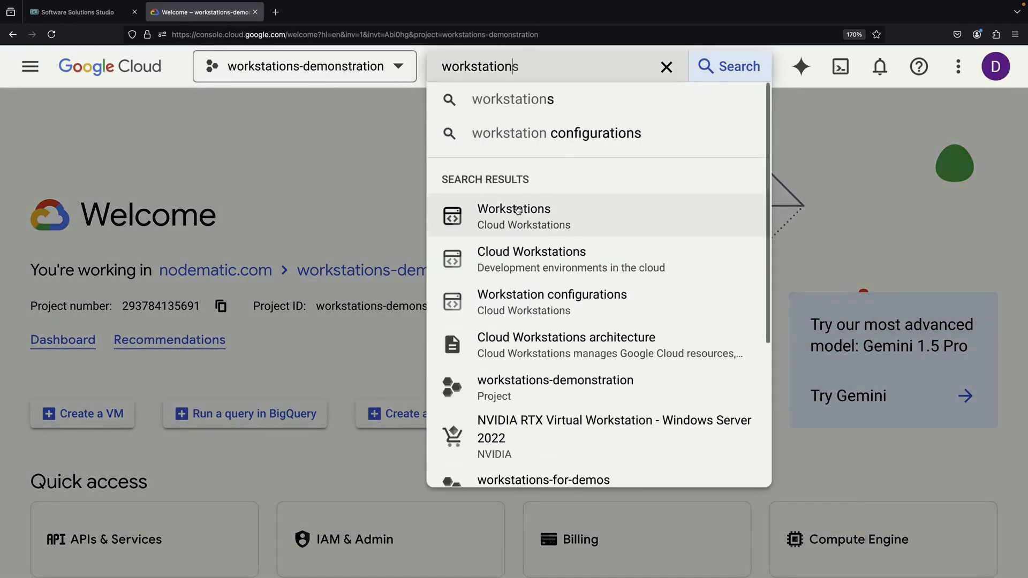
click(517, 210)
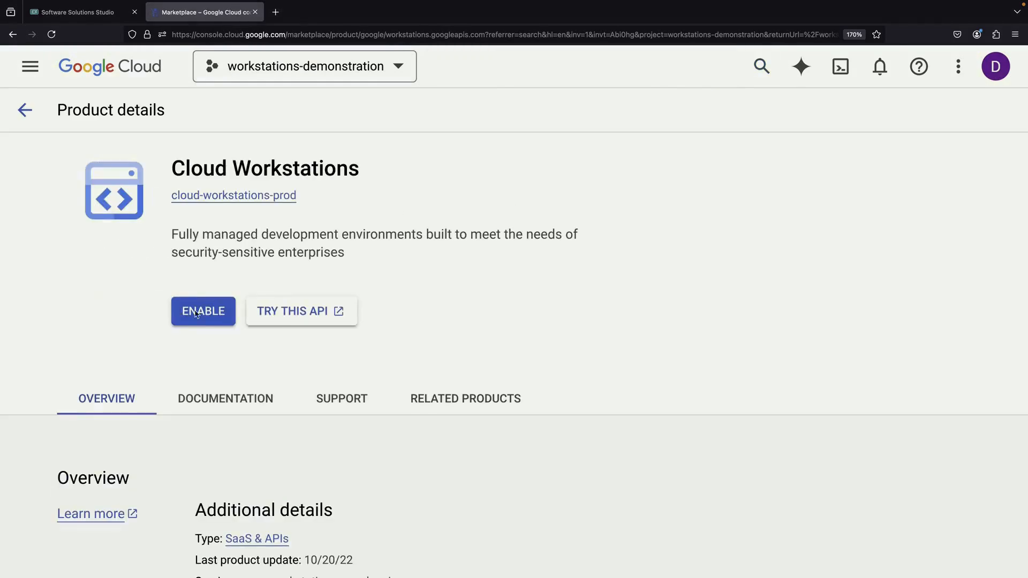
click(226, 308)
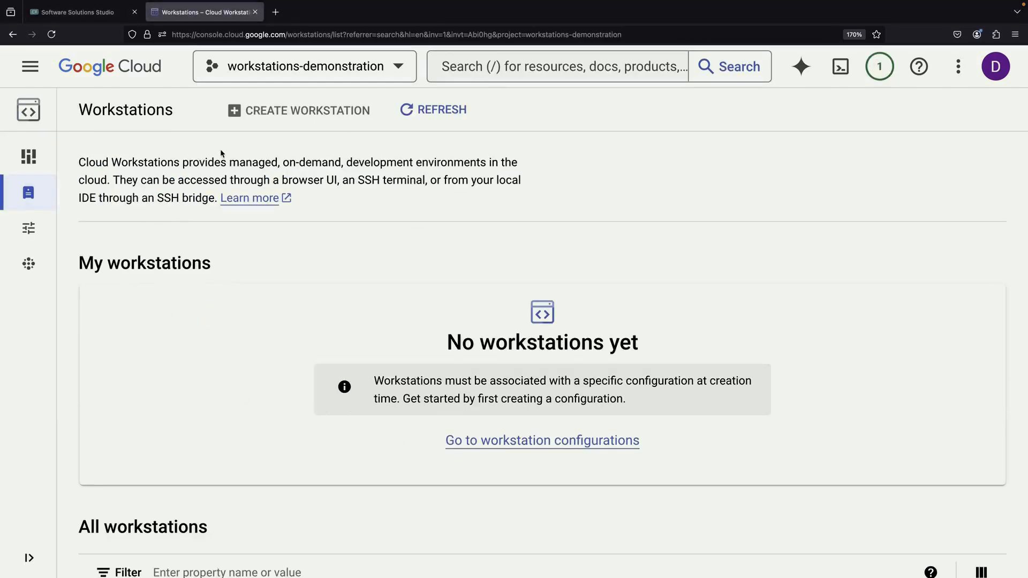
Create a workstation cluster in the us-central1 (Iowa) region, keeping the suggested name.
mouse_move(44, 272)
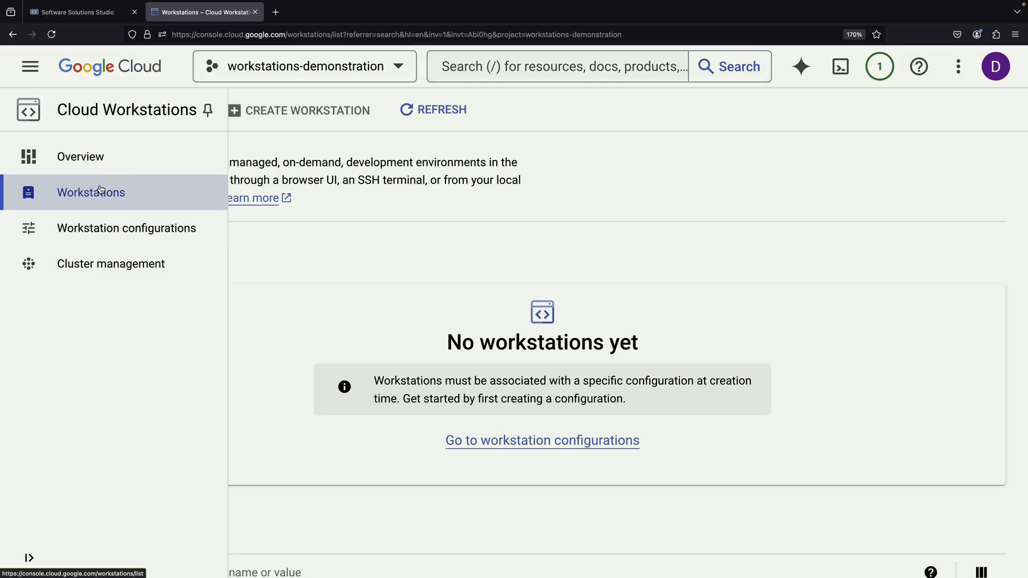
click(100, 263)
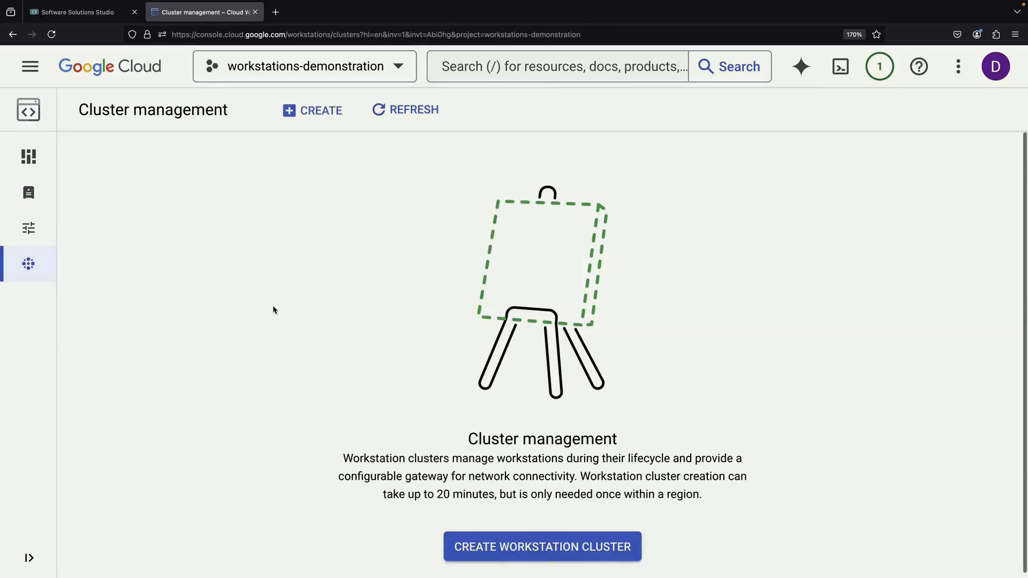
click(335, 112)
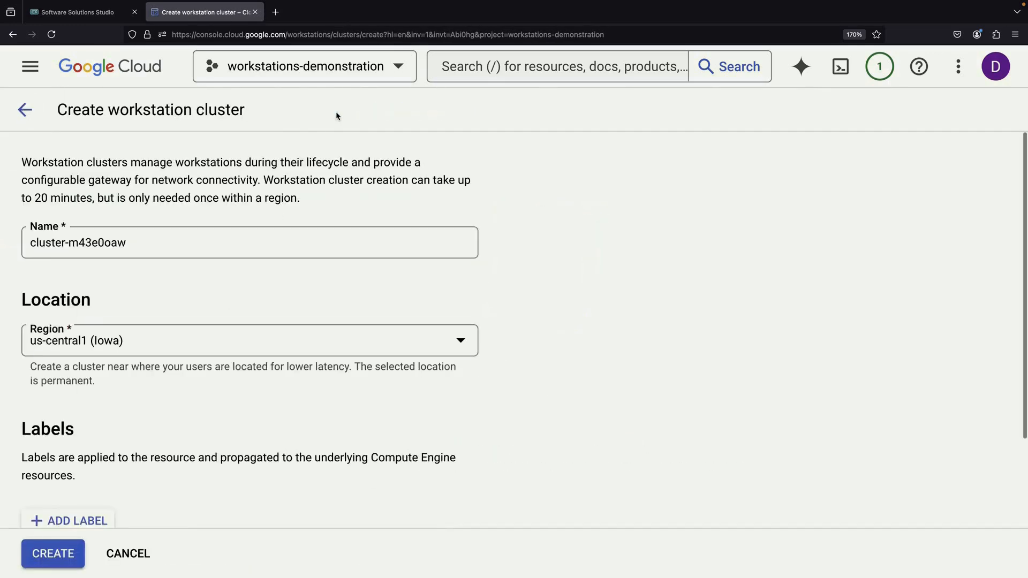
click(53, 563)
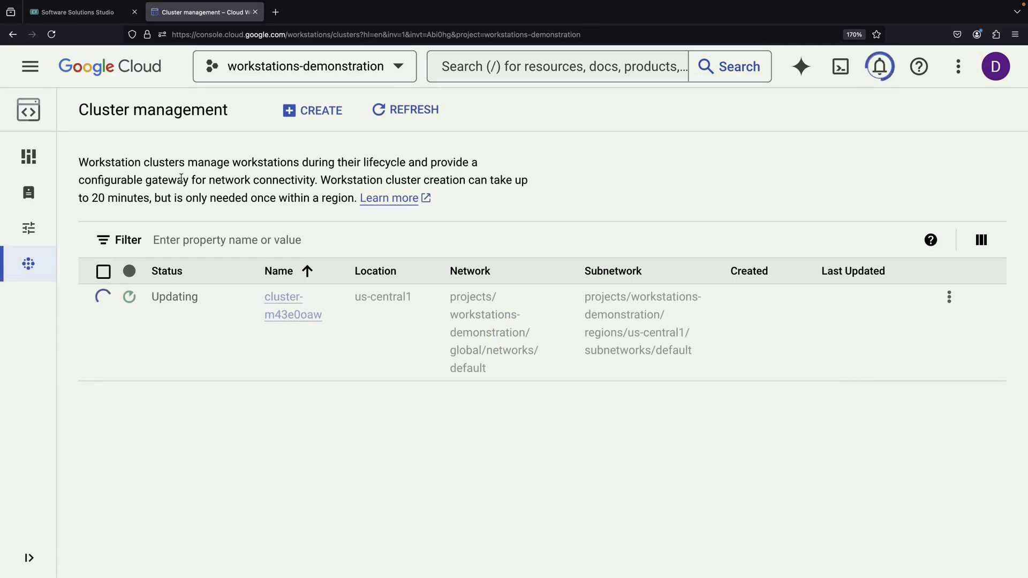
Switch to Software Solutions Studio, open the Google Cloud Workstations product page from the node's properties and go to its pricing details.
click(93, 17)
right_click(547, 269)
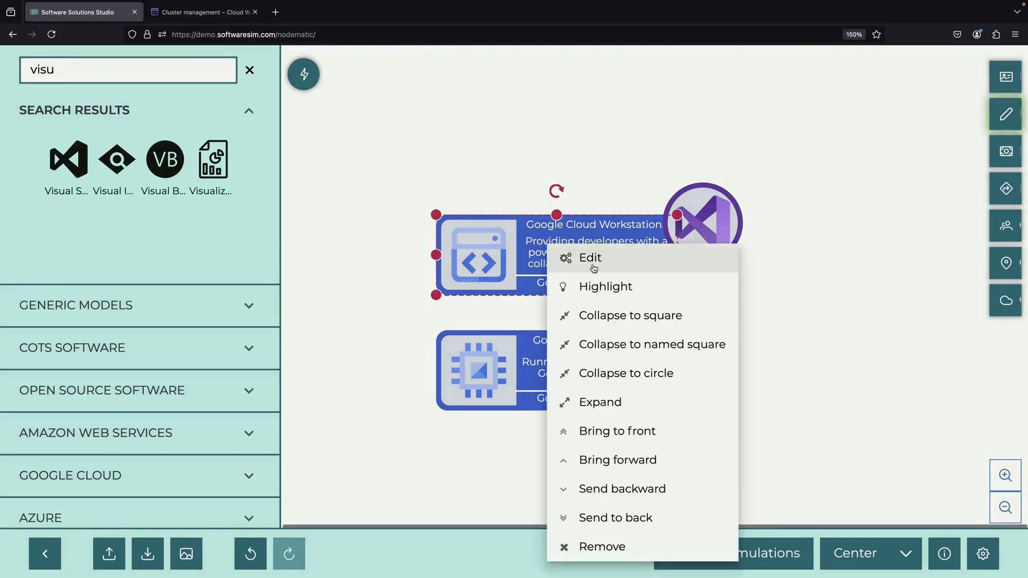
click(590, 264)
click(614, 184)
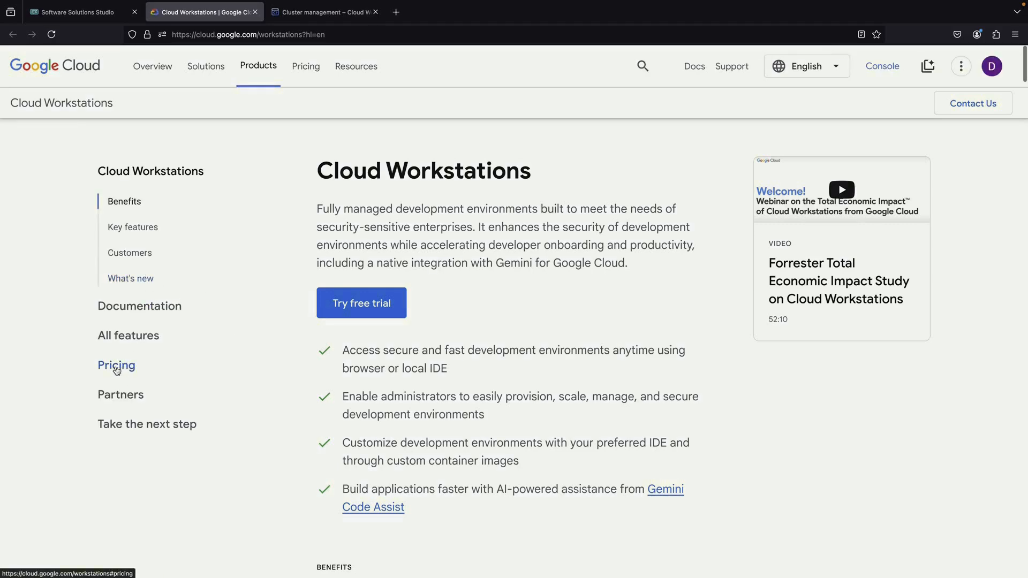
click(119, 367)
click(379, 413)
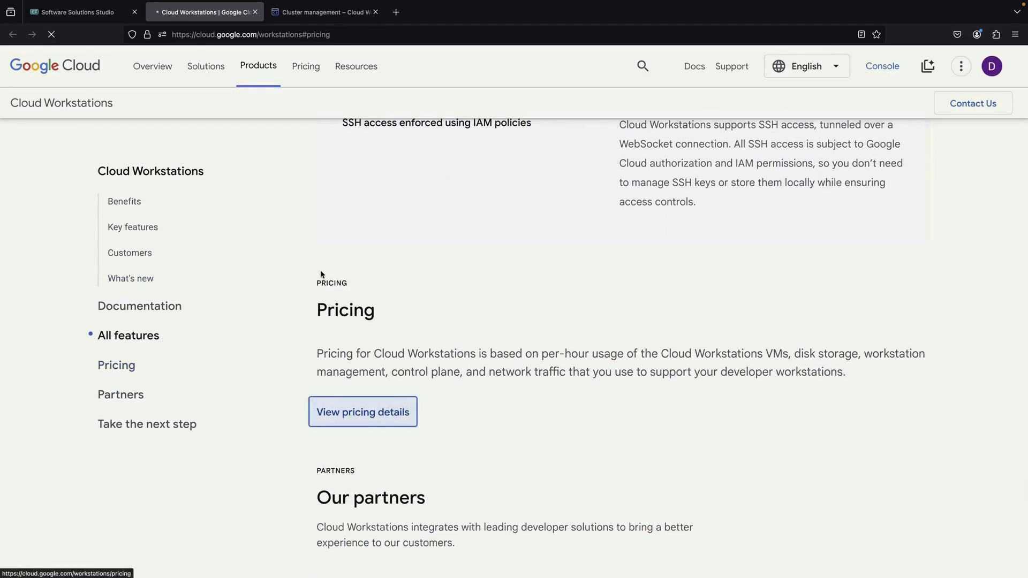
Examine the workstation management fee and the control plane fee in the Cloud Workstations pricing overview.
scroll(449, 458, down, 3)
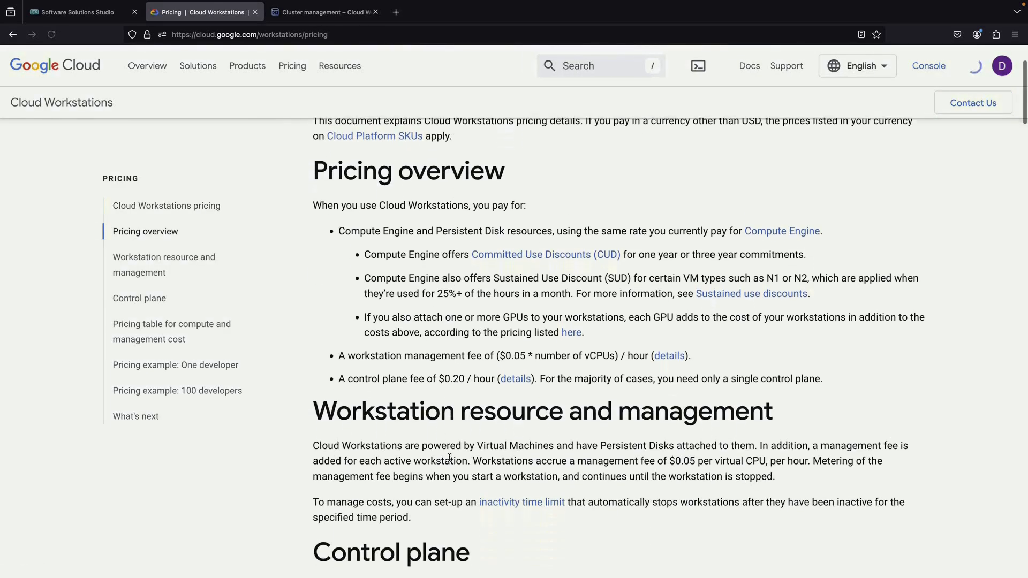
scroll(449, 458, up, 1)
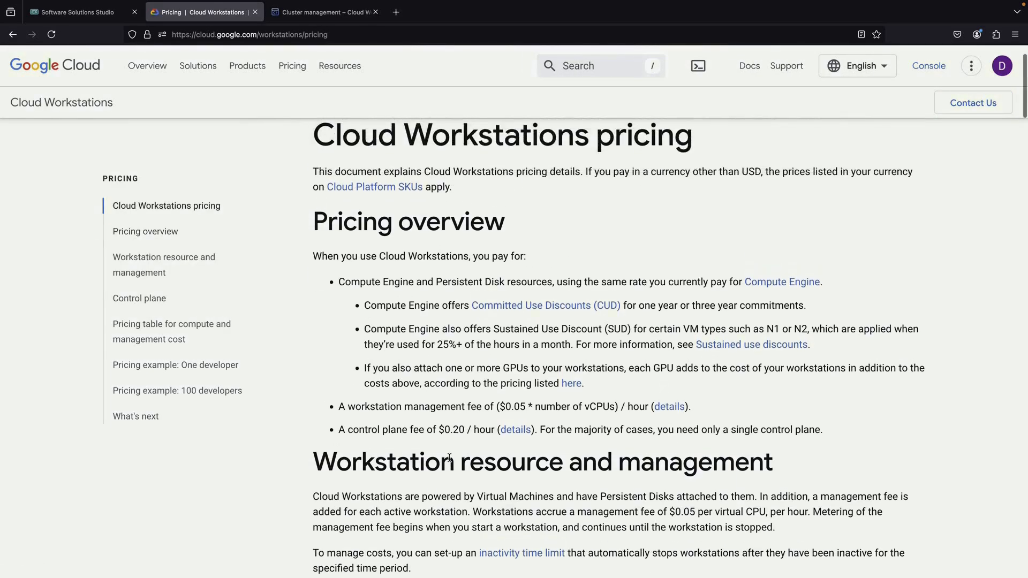
triple_click(350, 406)
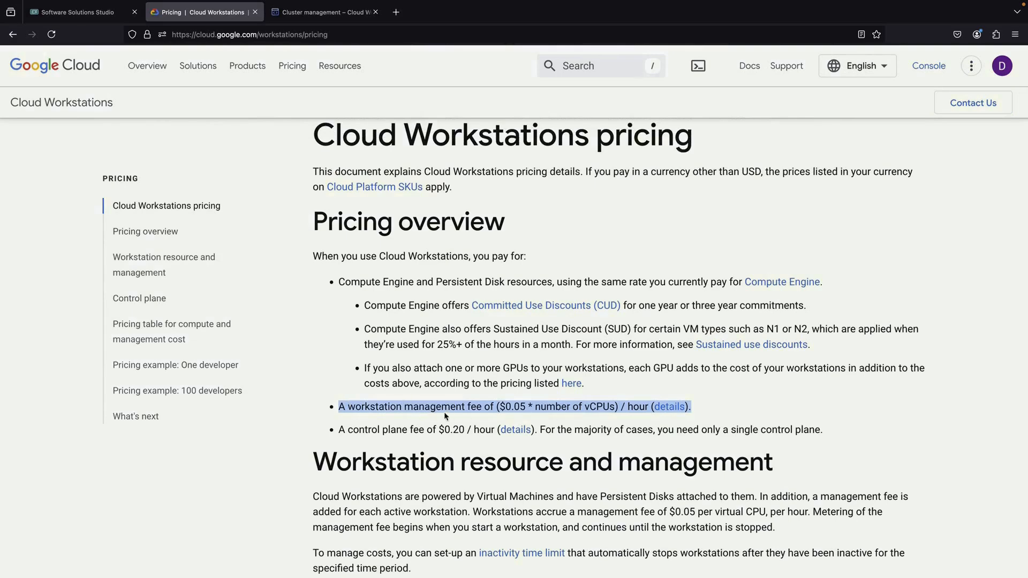
triple_click(411, 430)
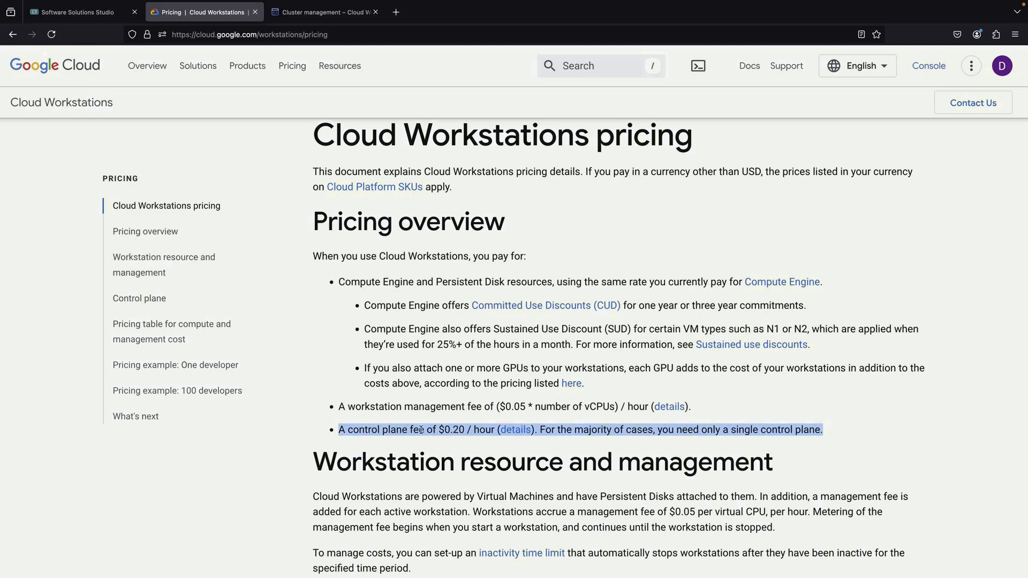
click(515, 432)
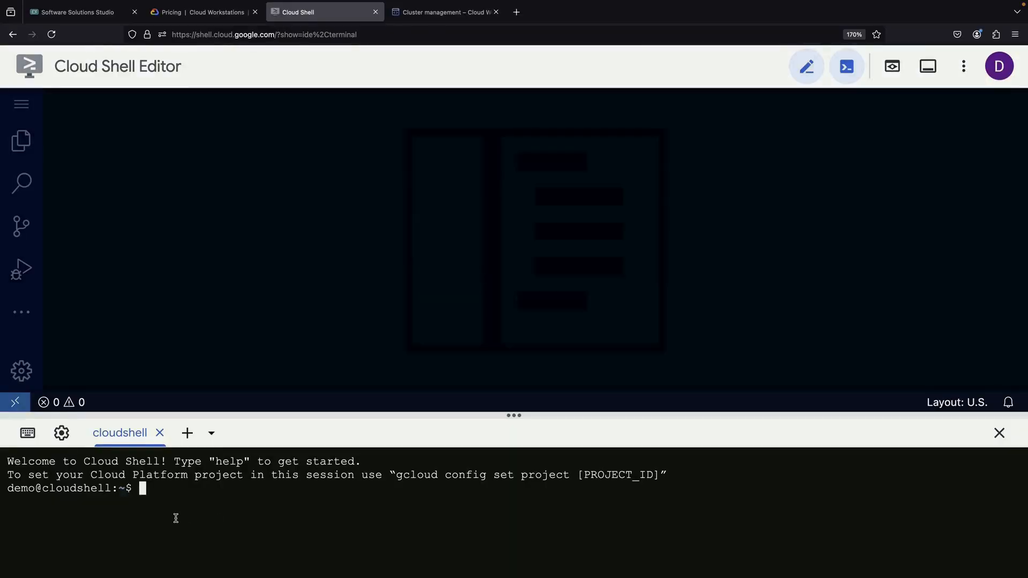
Start python3 in the Cloud Shell terminal and calculate the control plane cost as 730*0.20.
text(python3)
key(Return)
text(730)
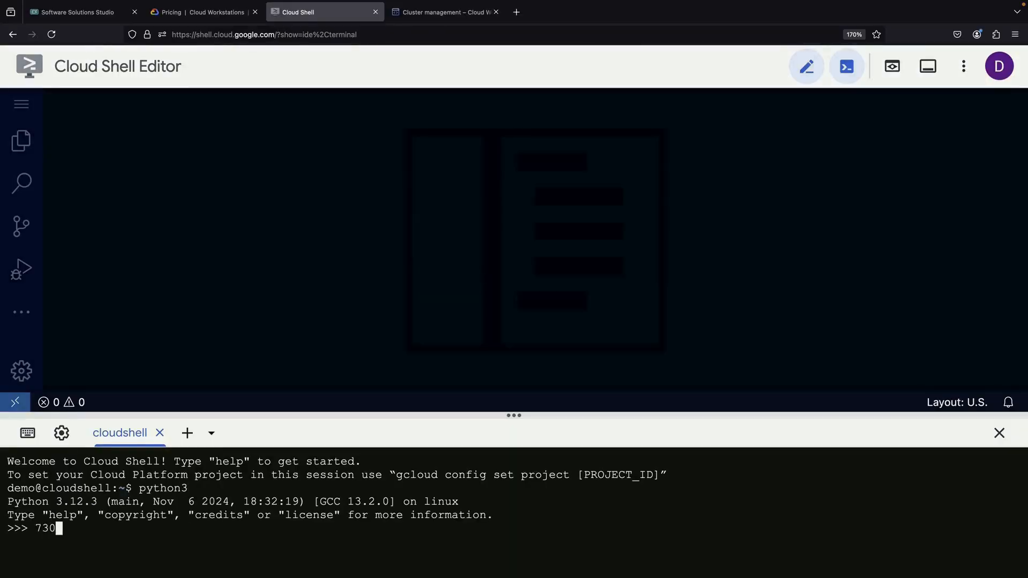
click(173, 538)
text(*0.20)
key(Return)
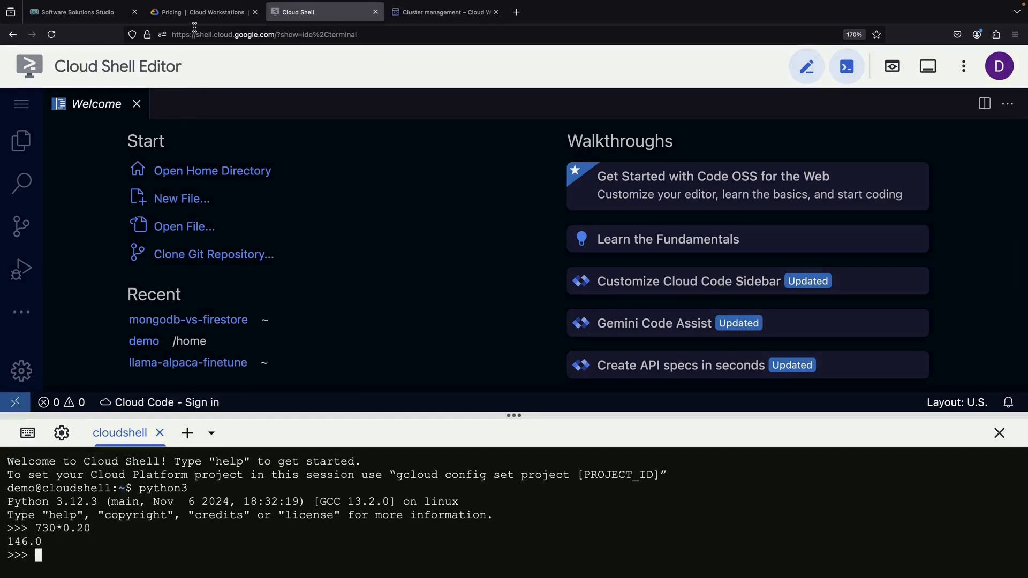
Return to Software Solutions Studio and save the Google Cloud Workstations node's properties.
click(69, 12)
click(387, 281)
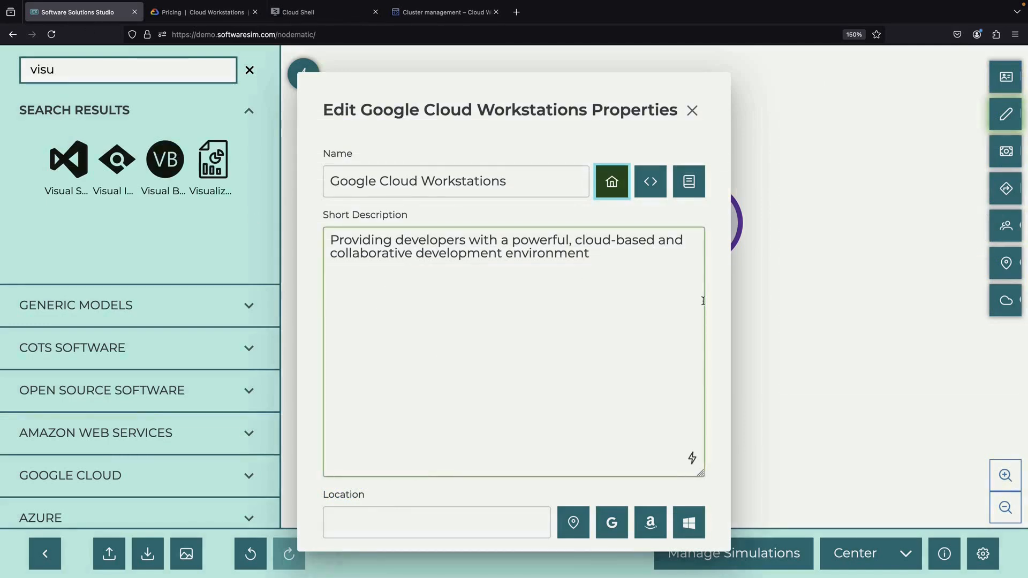
scroll(711, 522, down, 2)
click(669, 523)
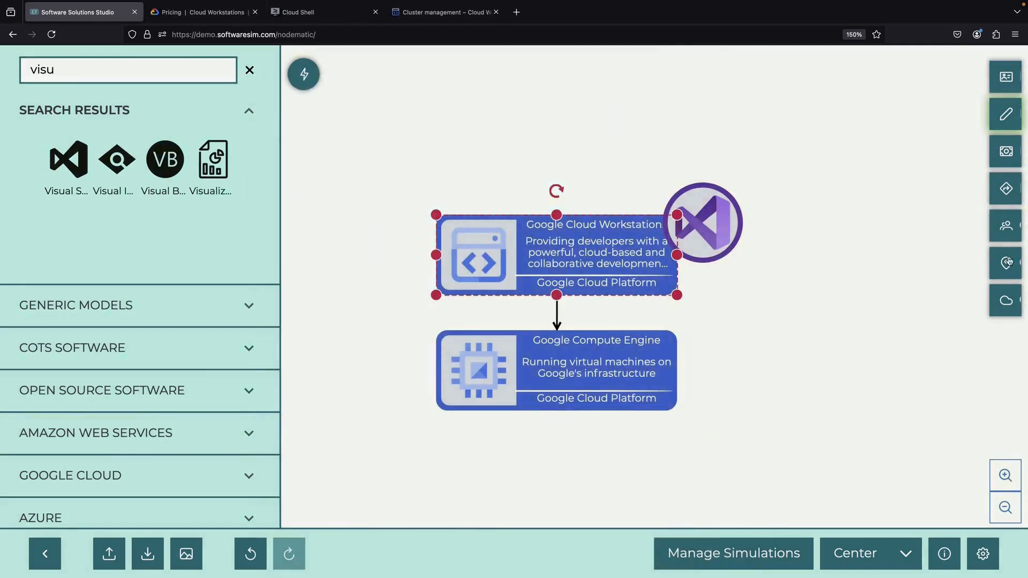
Switch the diagram to the costs view and collapse the cost category breakdown.
click(1006, 151)
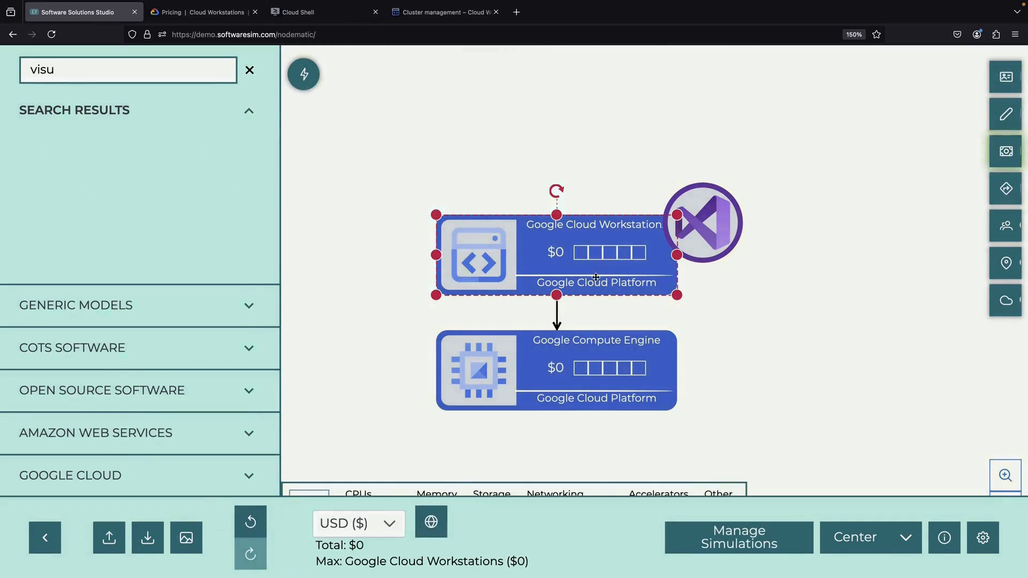
key(super+minus)
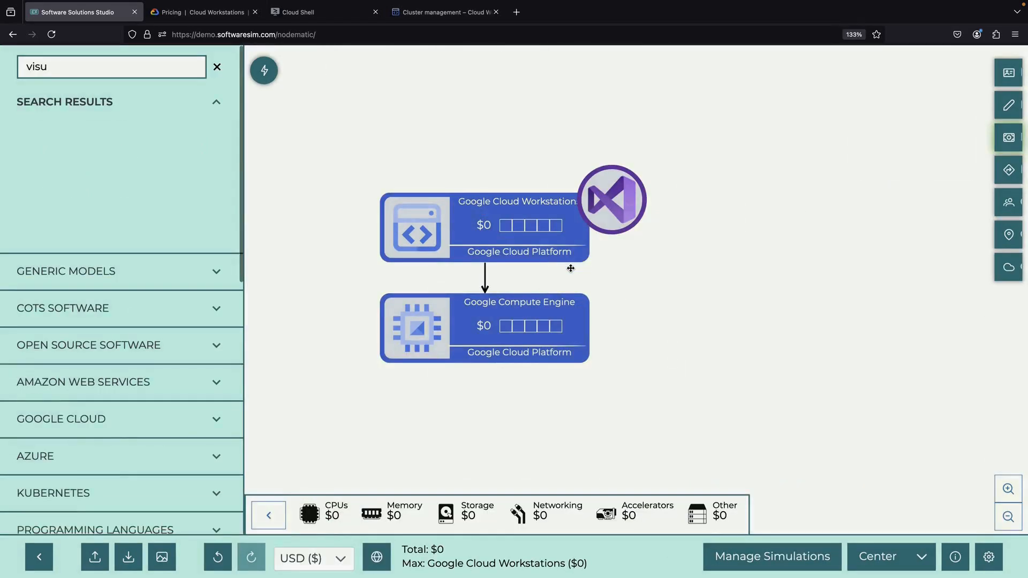
right_click(512, 241)
click(269, 515)
Set the Google Cloud Workstations node's other costs to $146 and save its properties.
right_click(508, 233)
click(536, 245)
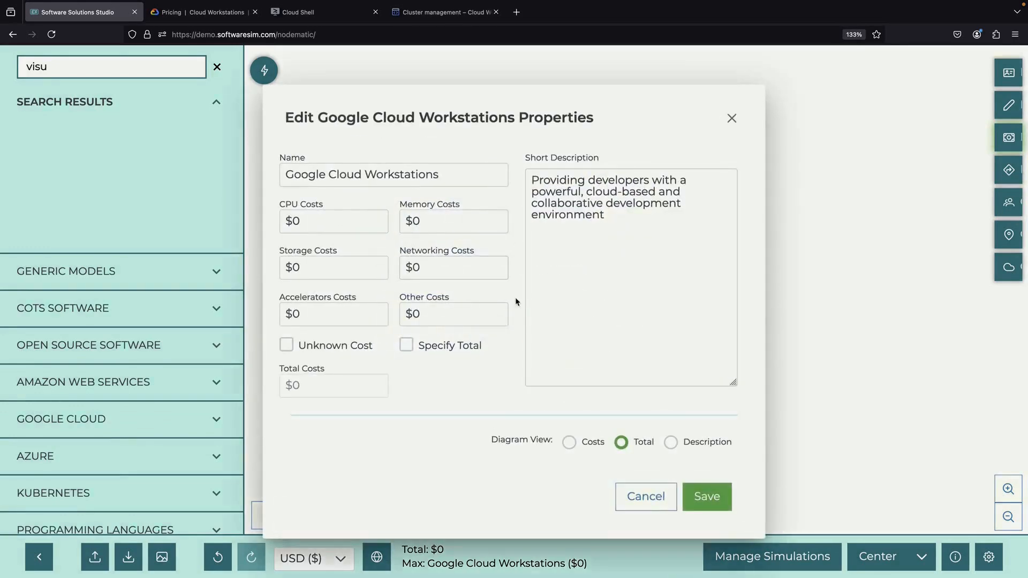
click(426, 312)
text(14)
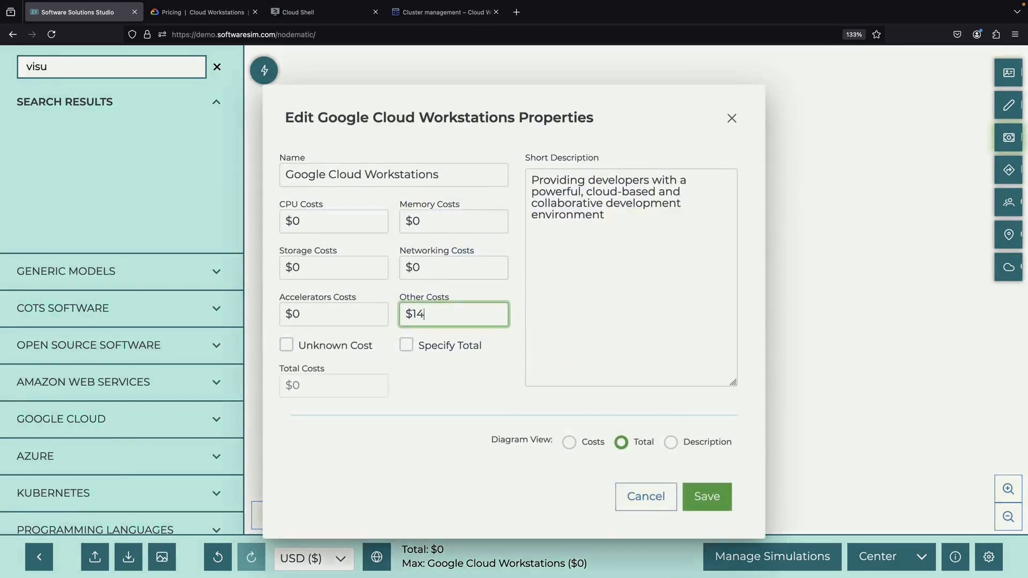
text(6)
click(707, 496)
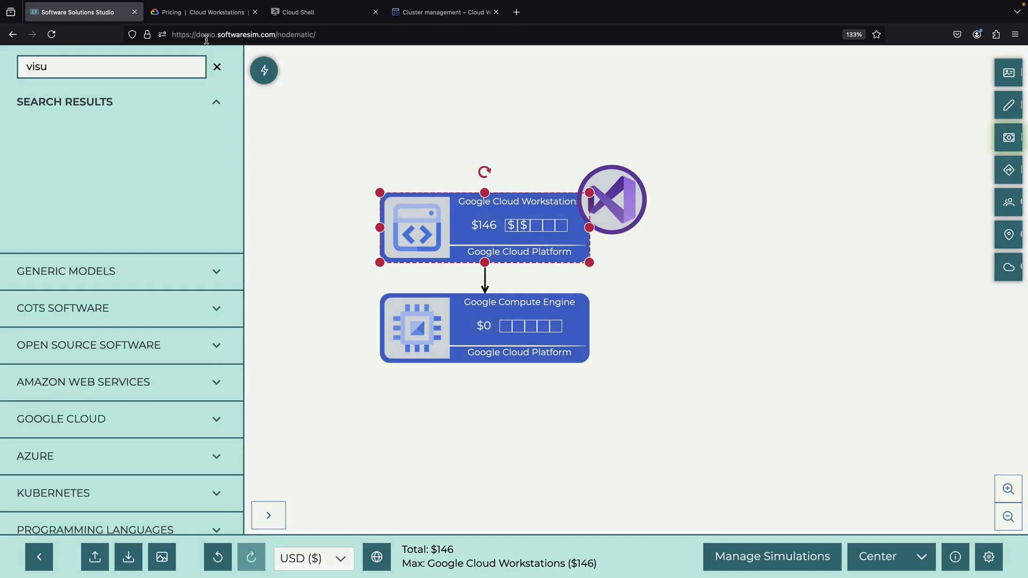
Switch to the Google Cloud console and start a new workstation configuration on cluster-m43e0oaw (us-central1).
click(439, 12)
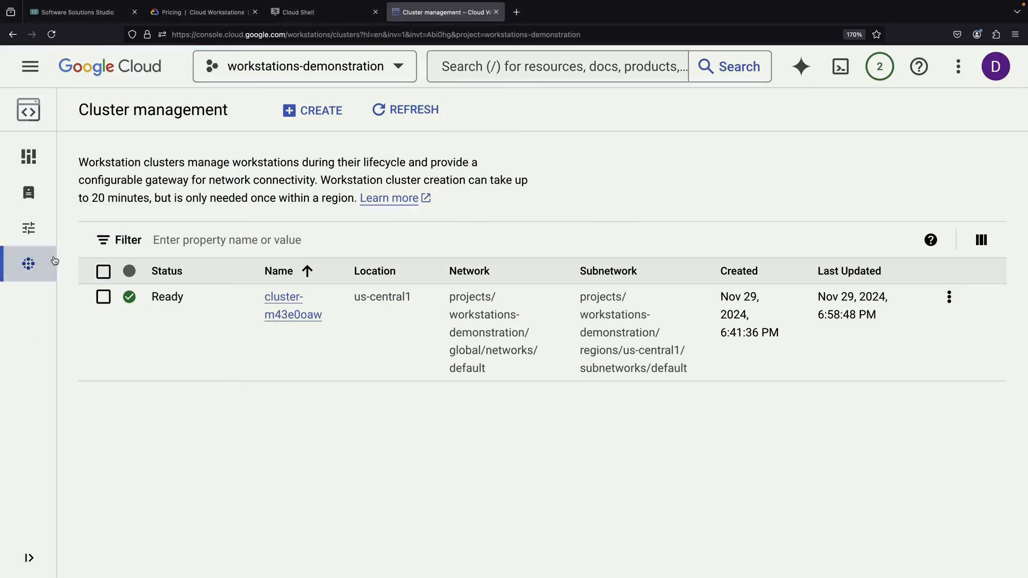
click(31, 234)
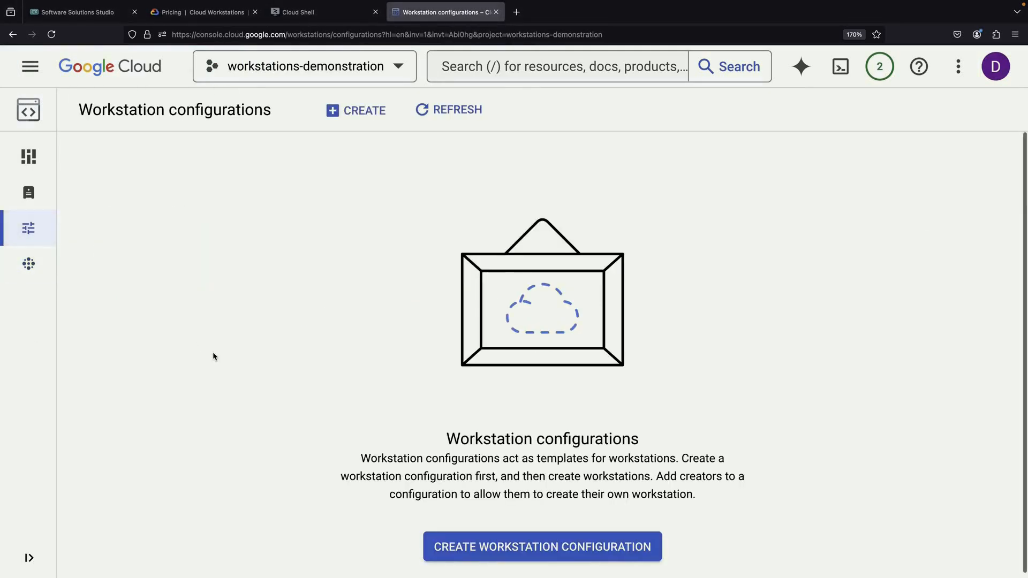
click(355, 106)
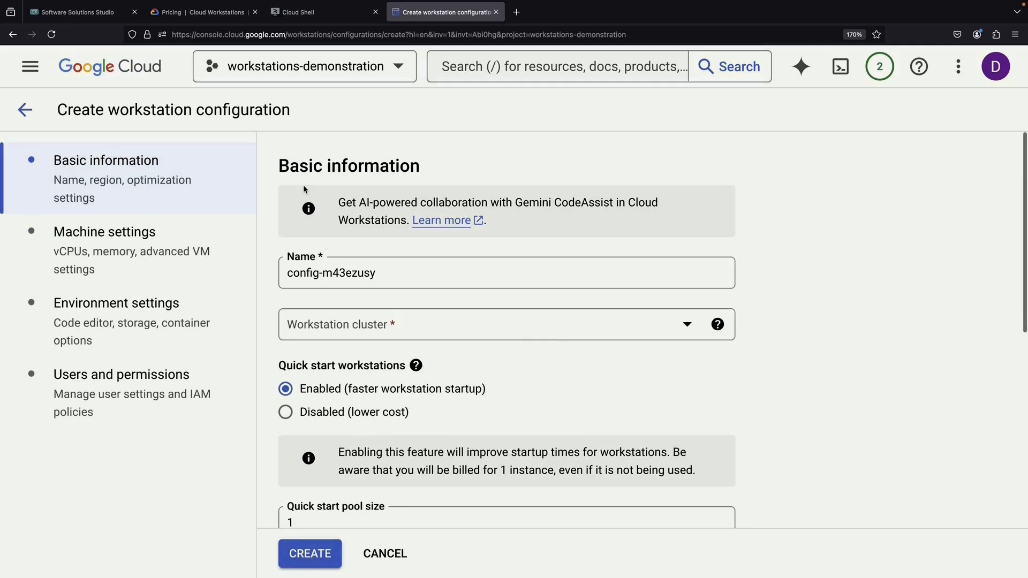
click(426, 326)
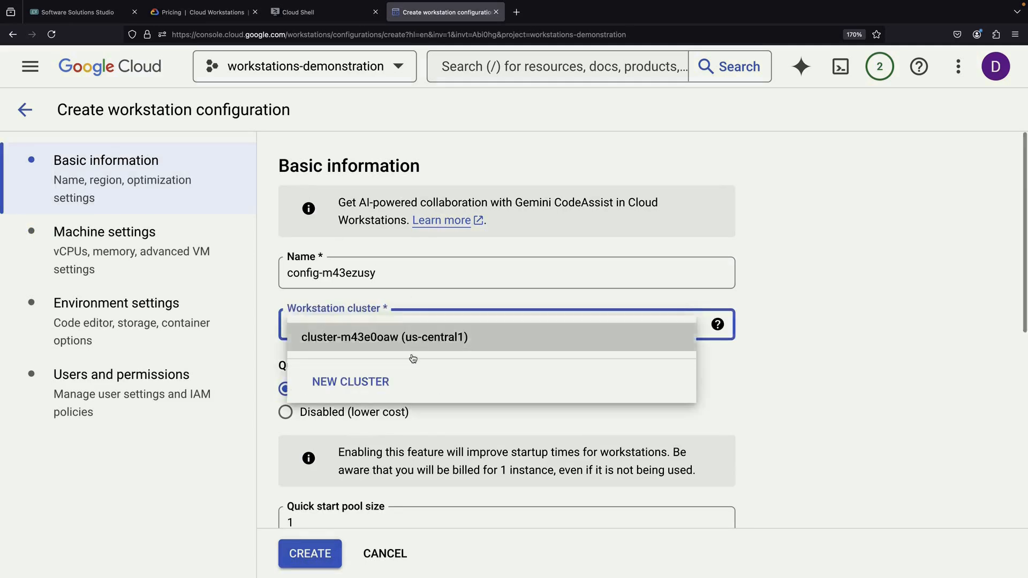
click(425, 335)
Disable quick start workstations for lower cost and continue to the configuration's machine settings.
scroll(425, 433, down, 3)
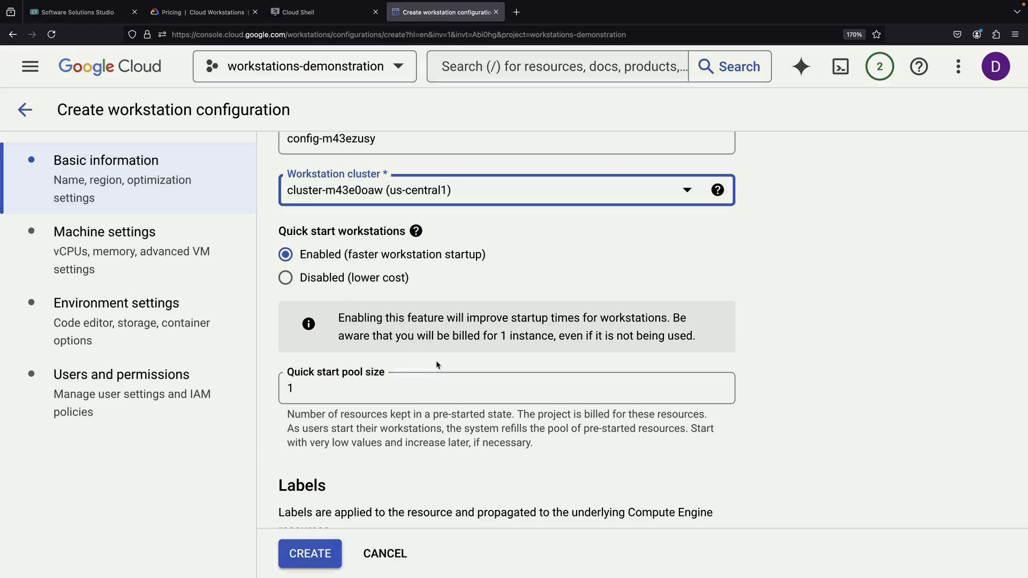
click(381, 282)
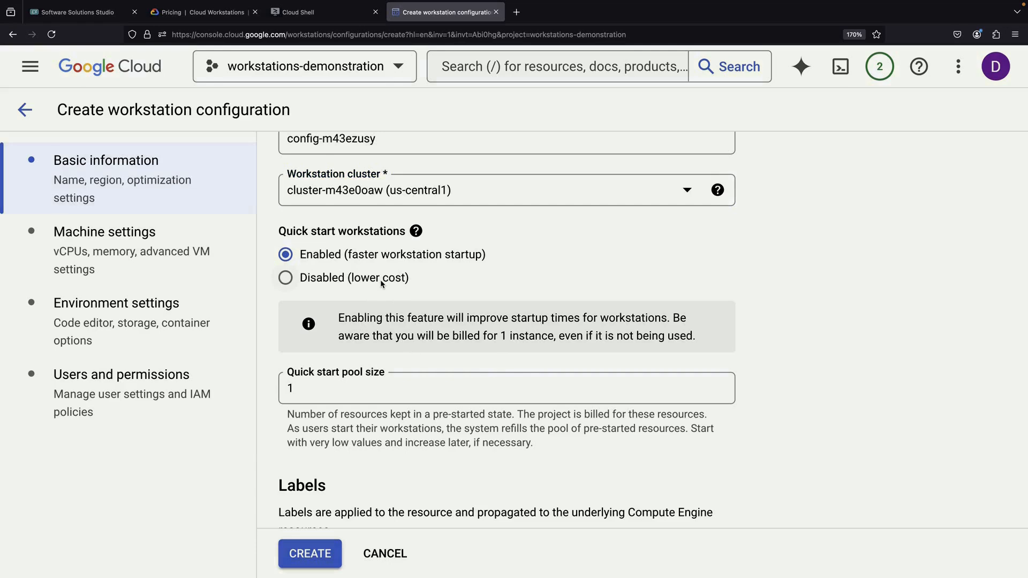
click(380, 279)
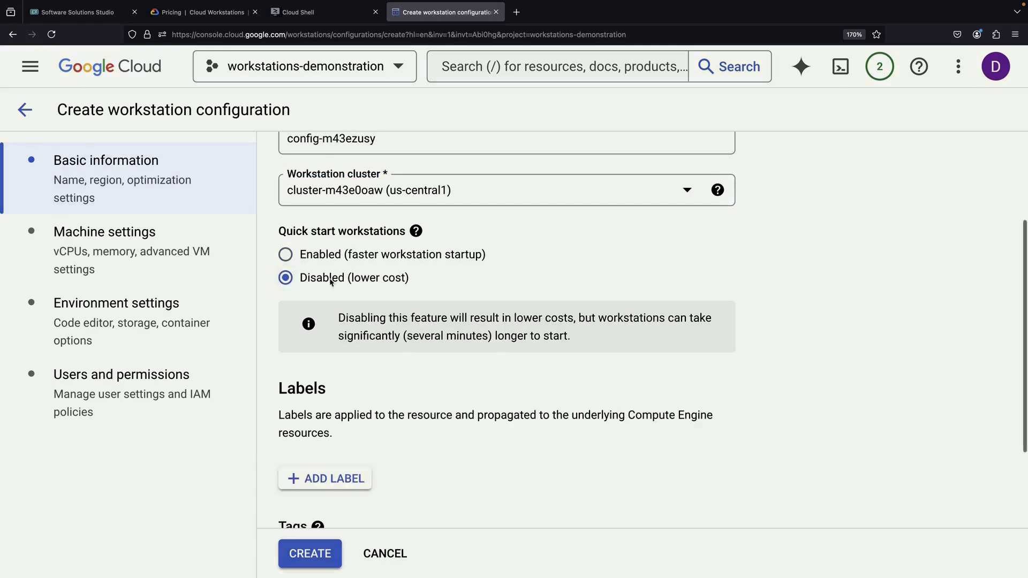
scroll(361, 386, down, 1)
scroll(361, 387, down, 2)
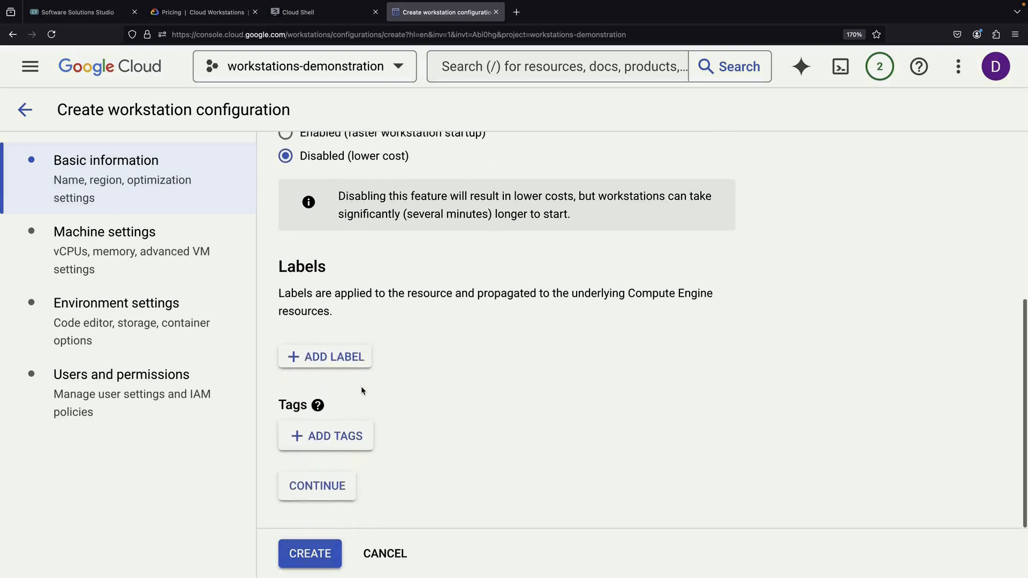
click(317, 492)
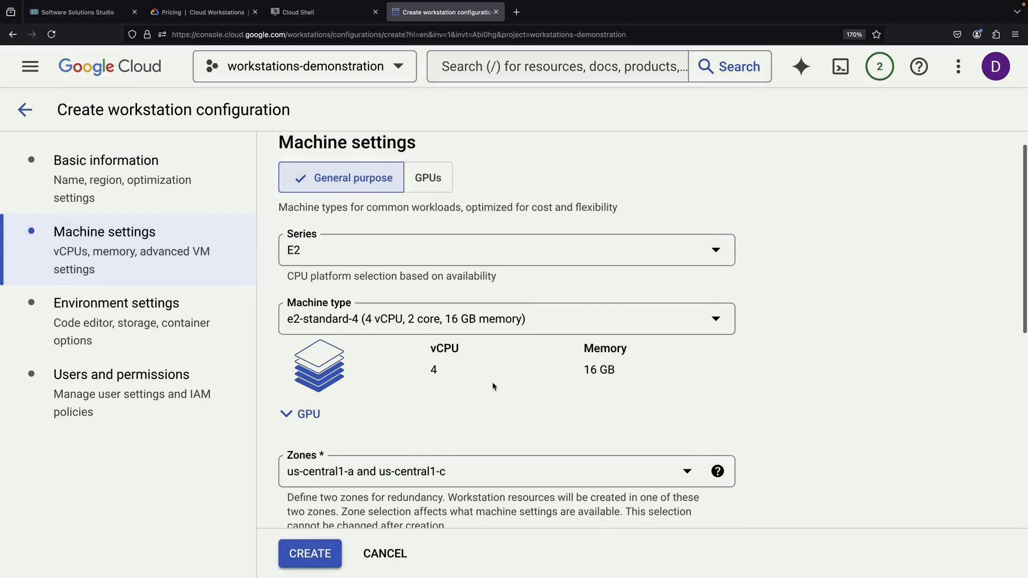
Look at the GPU machine options, return to General purpose, and review the machine type and zones.
click(432, 184)
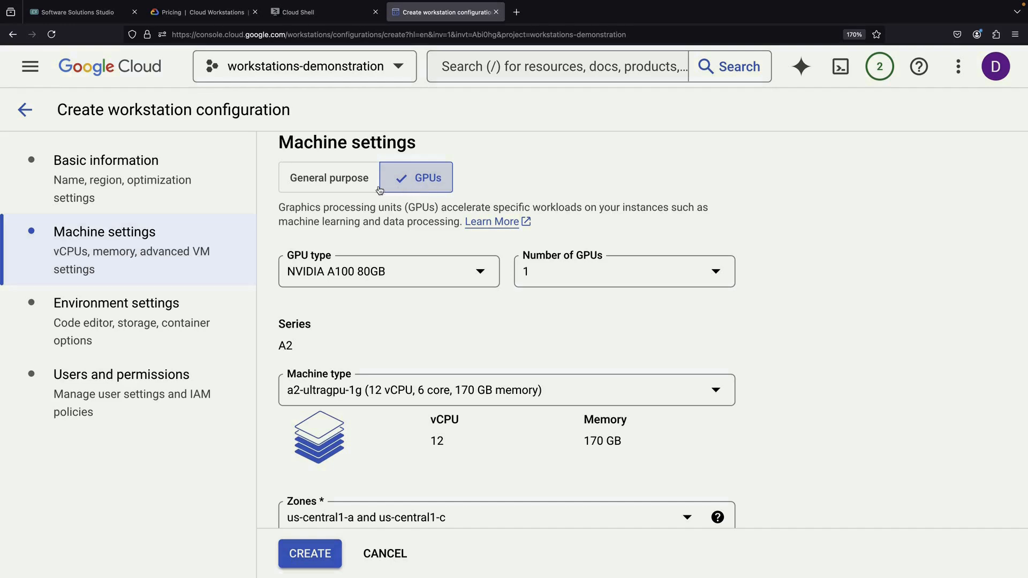
click(330, 177)
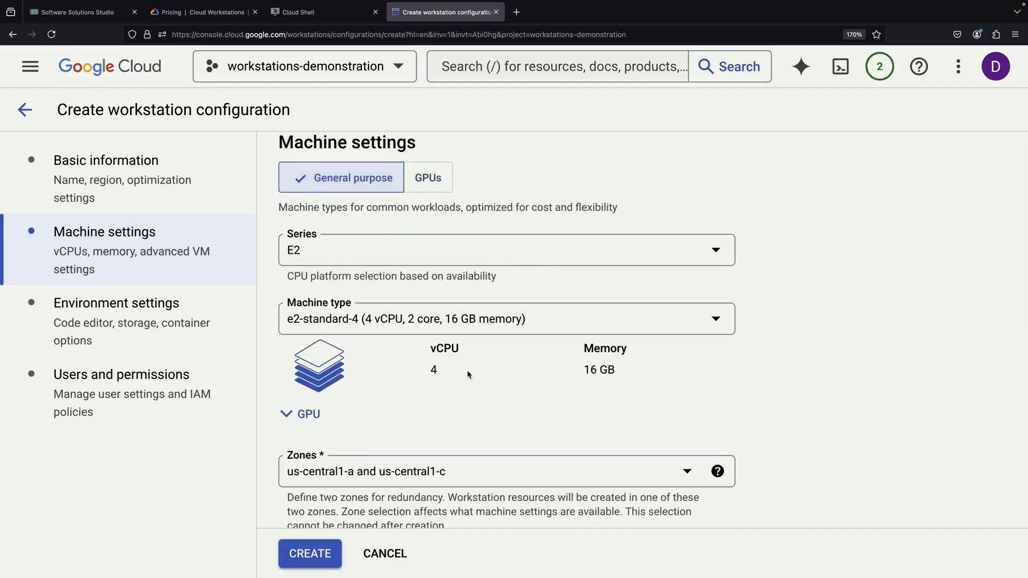
scroll(467, 370, down, 5)
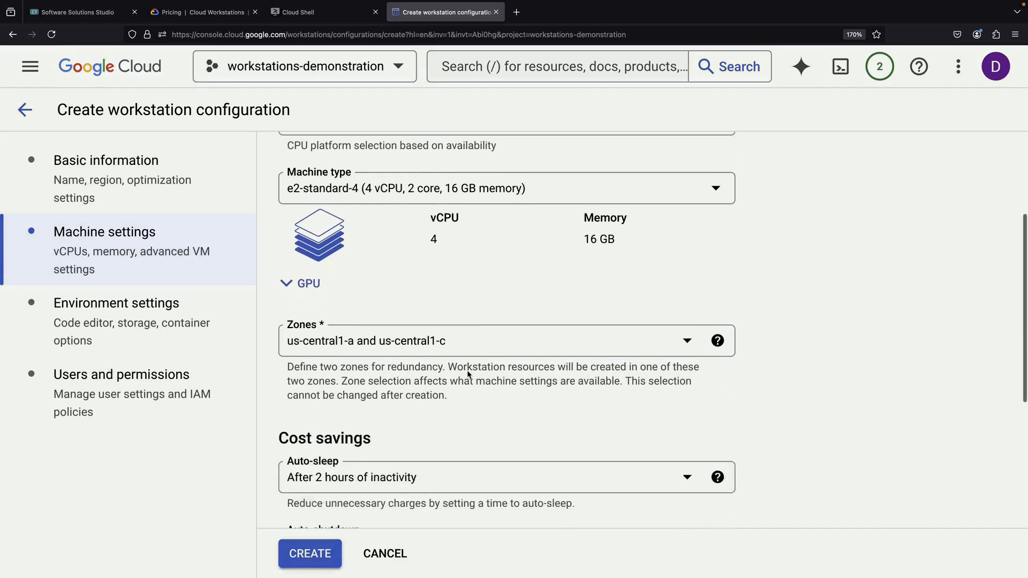
Keep auto-sleep at 2 hours of inactivity, set auto-shutdown to after 24 hours, and continue to the environment settings.
scroll(467, 371, down, 3)
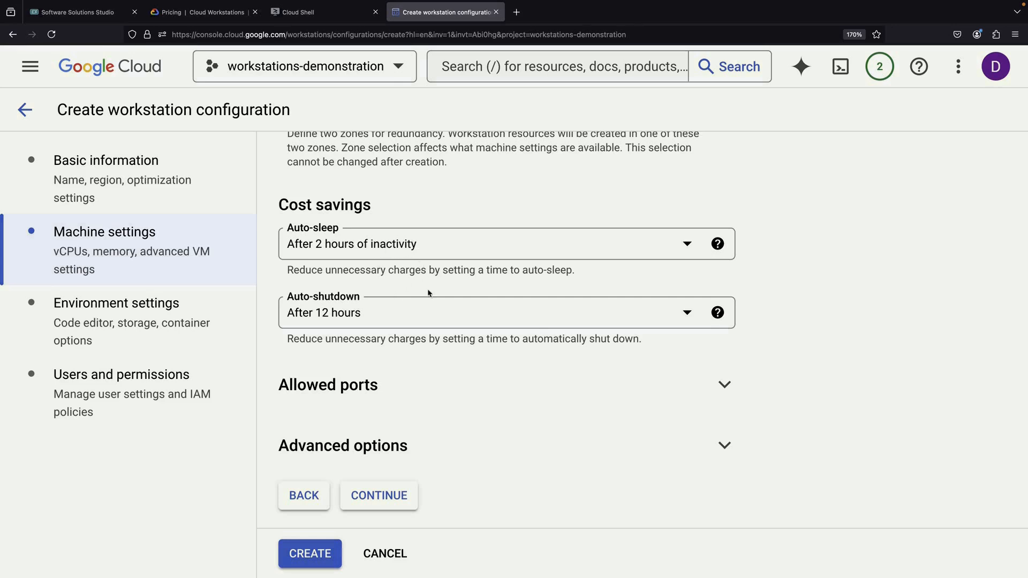
click(377, 255)
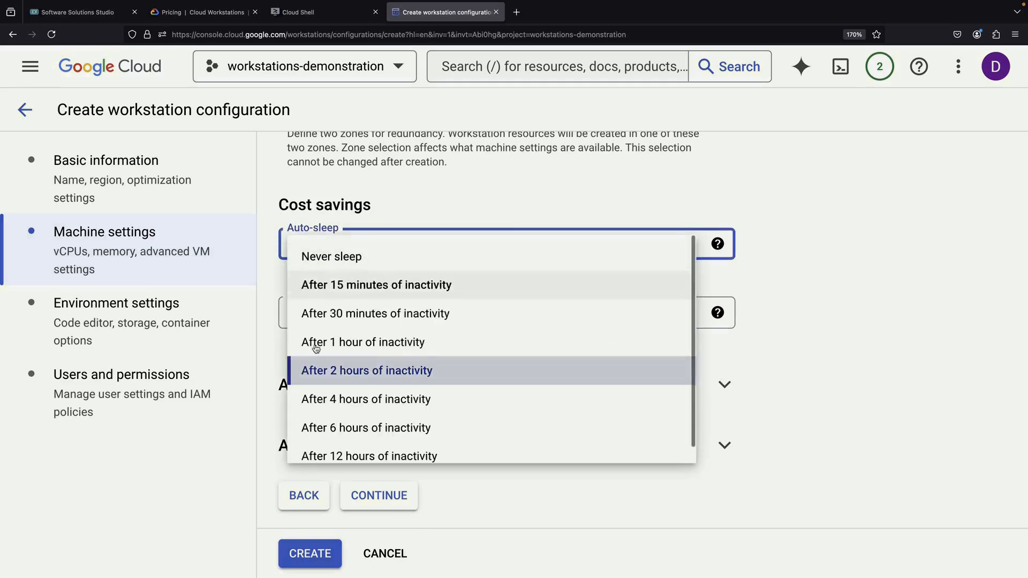
click(366, 370)
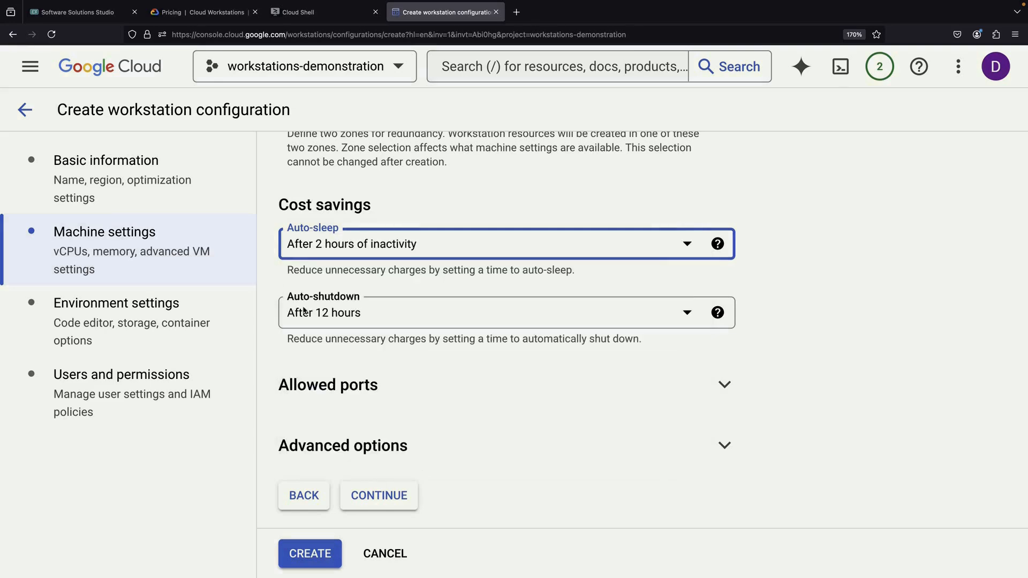
click(326, 322)
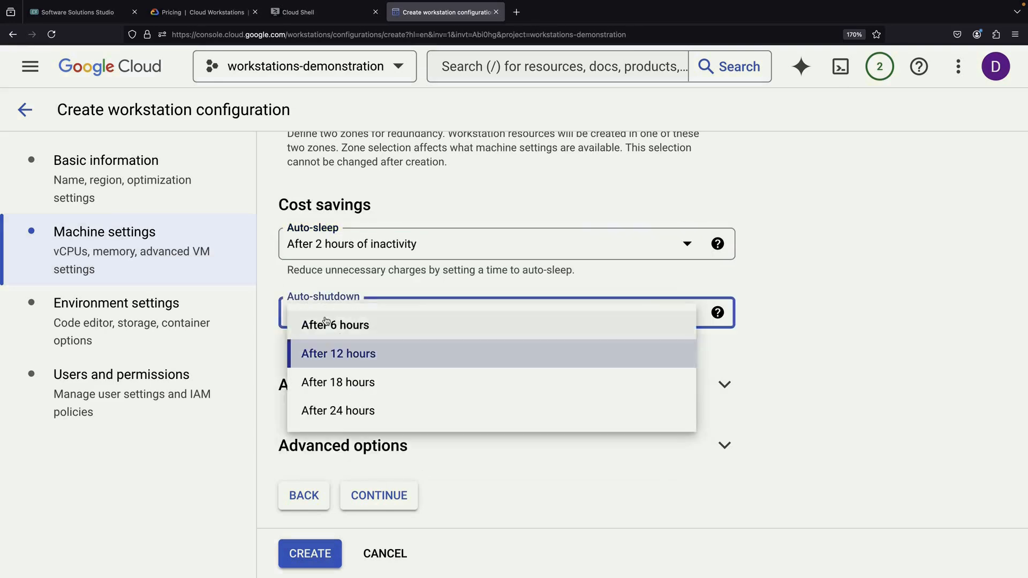
click(321, 291)
click(319, 312)
click(333, 410)
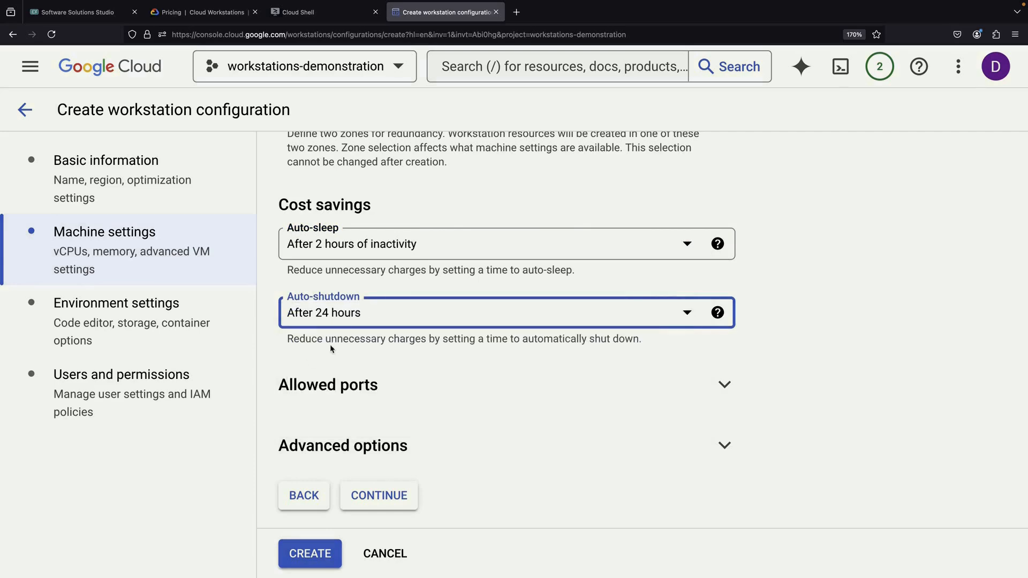
click(379, 491)
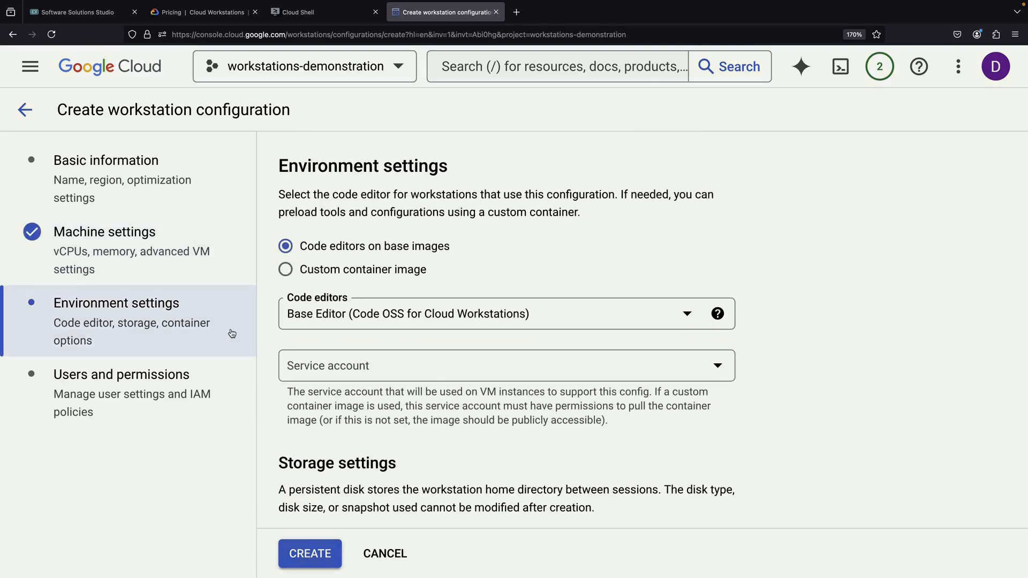
Recheck the configuration's machine type and look up the e2-standard-4 hourly price on the Cloud Workstations pricing page.
click(198, 274)
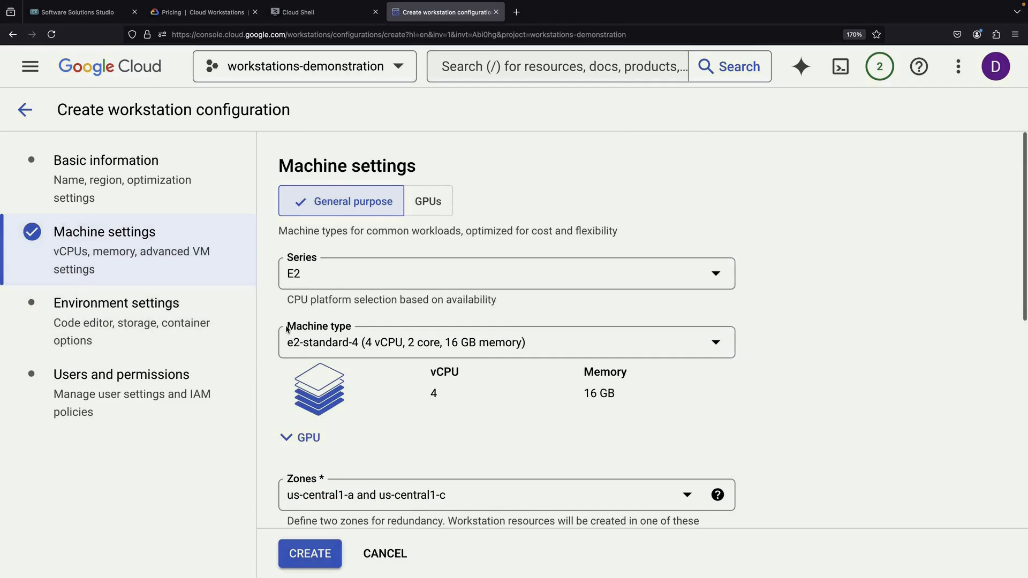
click(214, 12)
scroll(440, 393, down, 3)
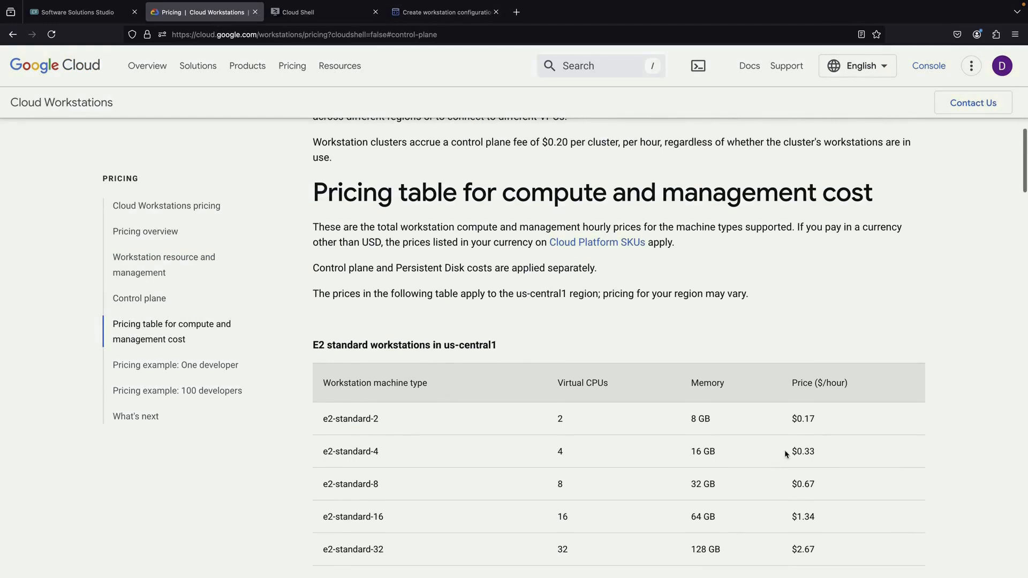
scroll(812, 444, down, 3)
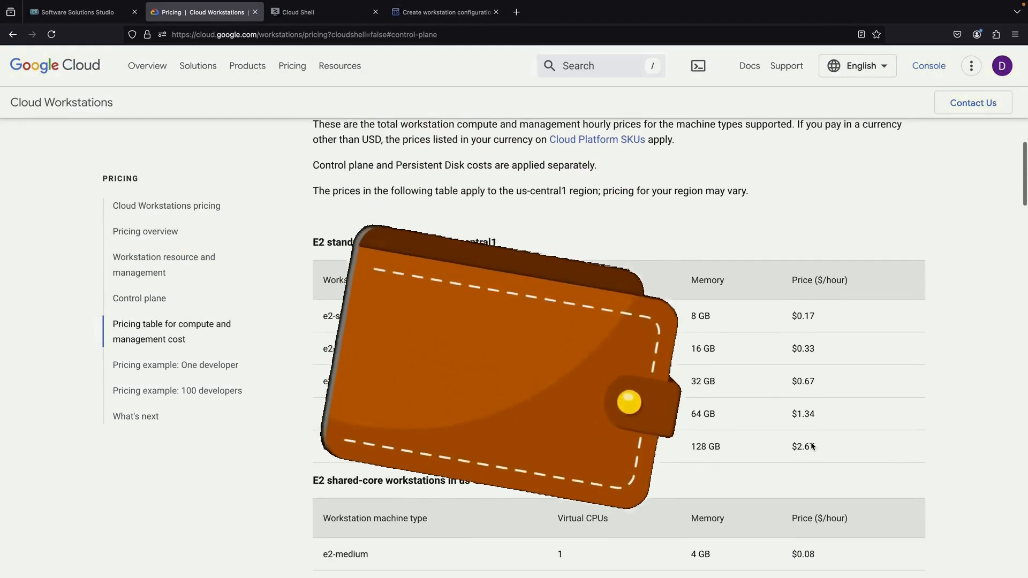
drag(817, 336, 804, 336)
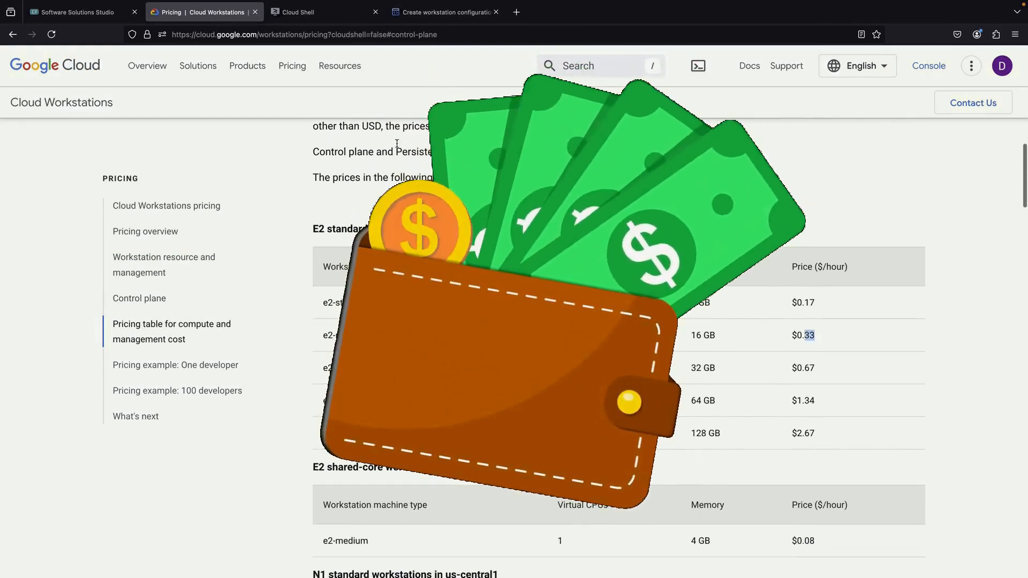
Switch to Cloud Shell and calculate the monthly workstation cost as 730*0.33 in the Python session.
click(328, 13)
text(730*0.33)
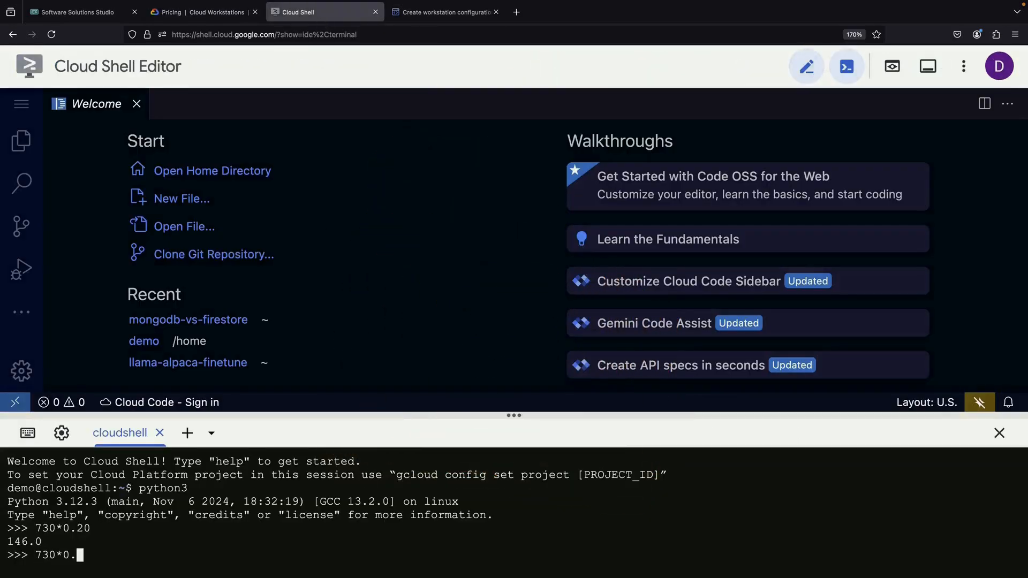
key(Return)
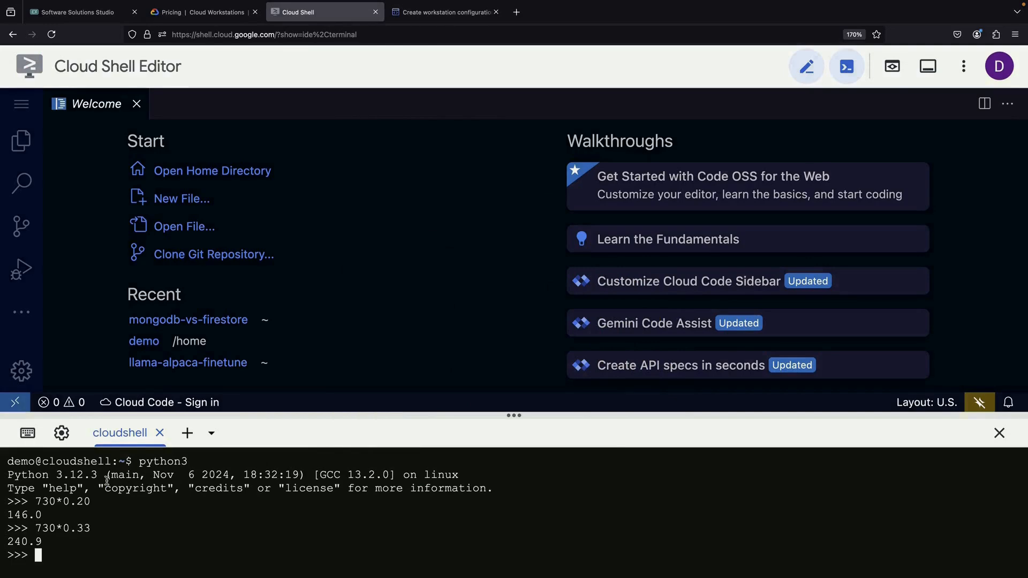
Examine the hourly prices of the other machine series, including N2, T2D and the A2 GPU types, on the pricing page.
click(181, 20)
scroll(393, 349, down, 1)
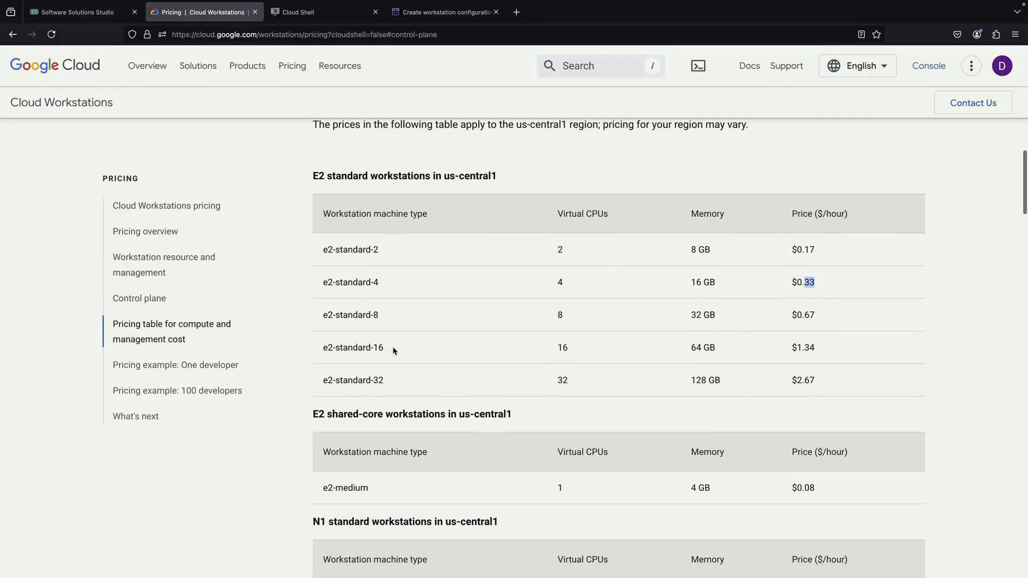
scroll(393, 349, down, 2)
scroll(393, 349, down, 15)
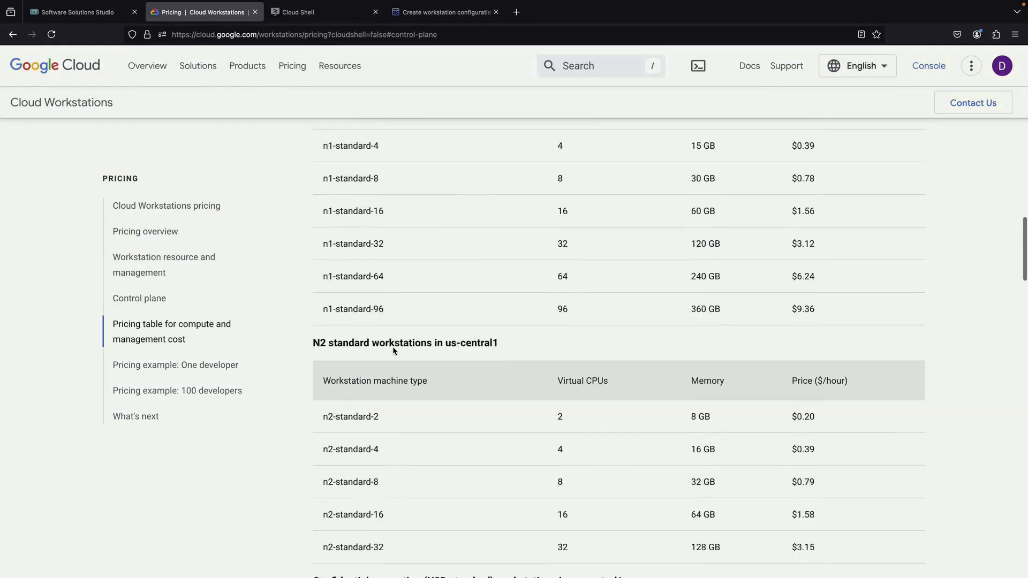
scroll(393, 349, down, 8)
scroll(393, 349, up, 9)
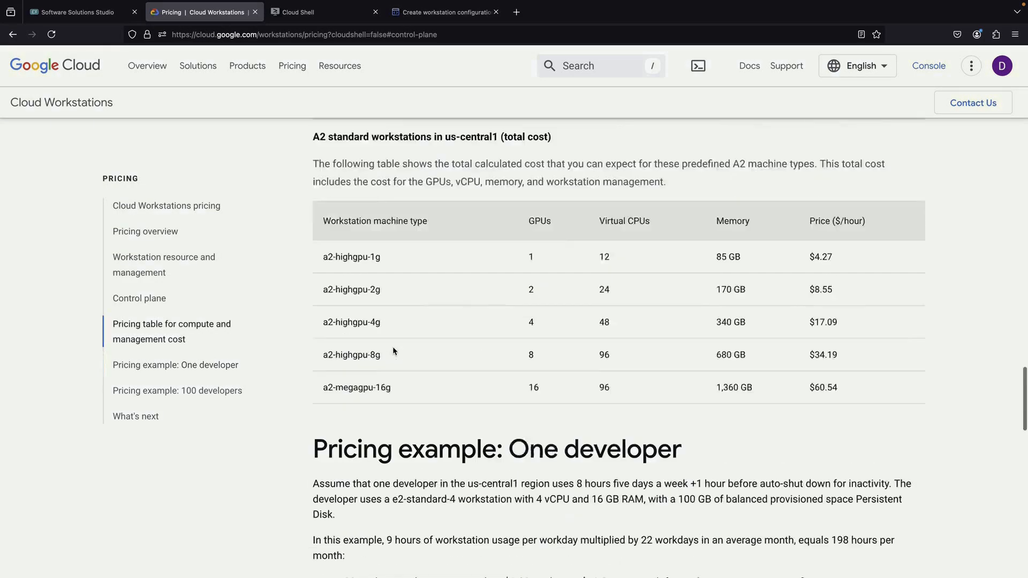
scroll(394, 349, down, 1)
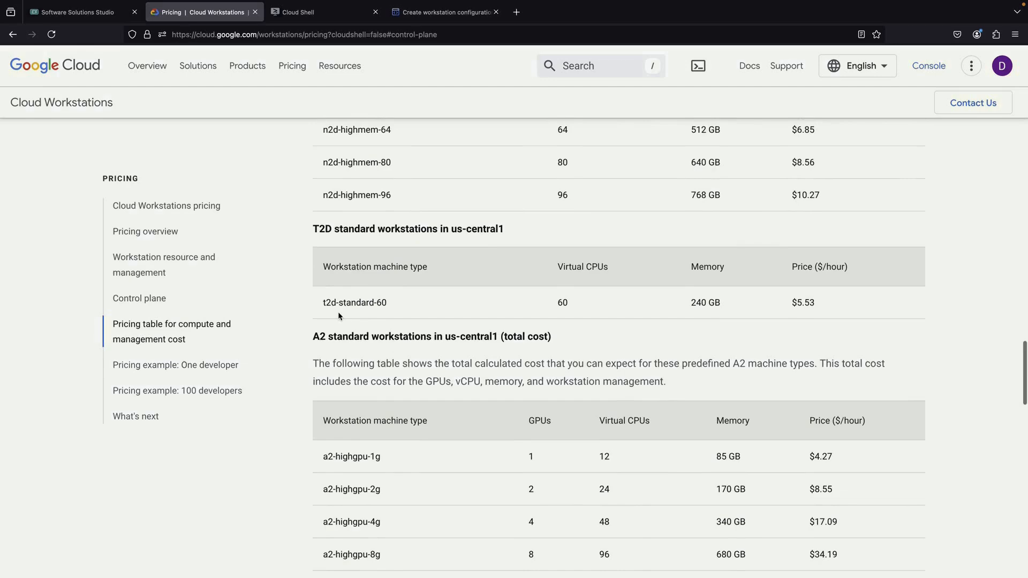
double_click(447, 382)
click(447, 382)
scroll(684, 328, up, 15)
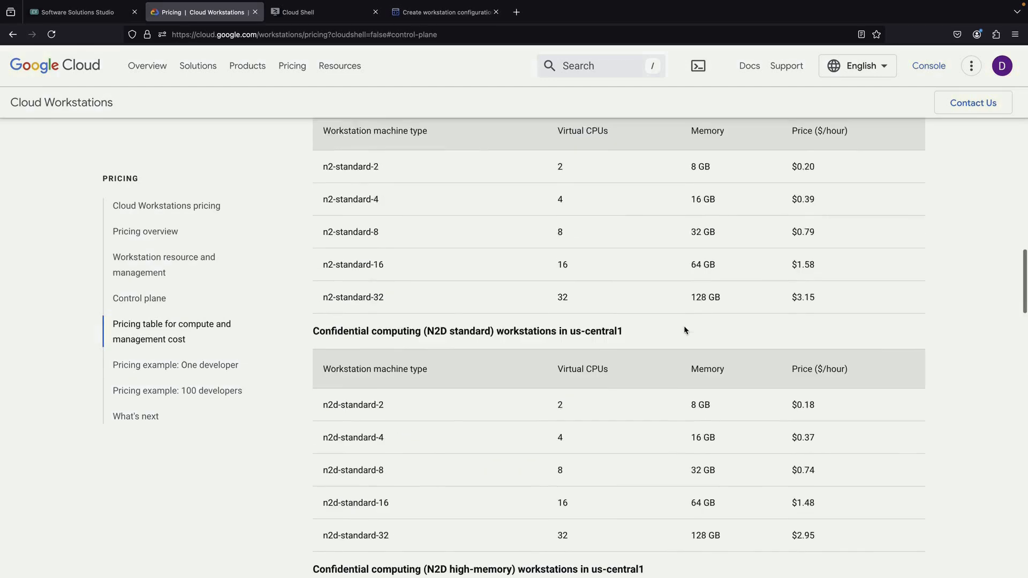
scroll(685, 330, up, 13)
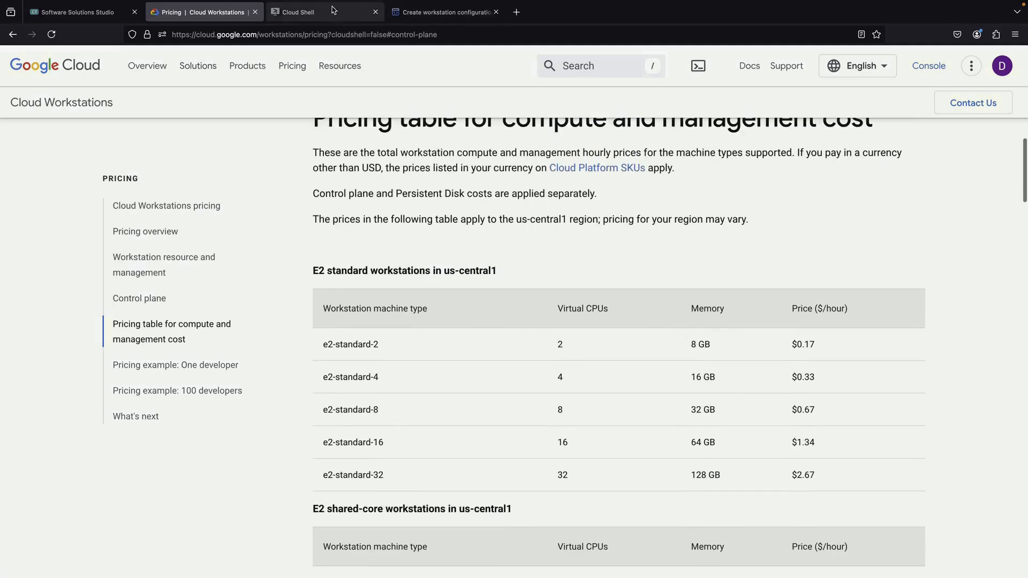
Switch to Software Solutions Studio and set the CPU cost of the Google Cloud Workstations node to $241.
click(80, 11)
right_click(477, 241)
click(499, 251)
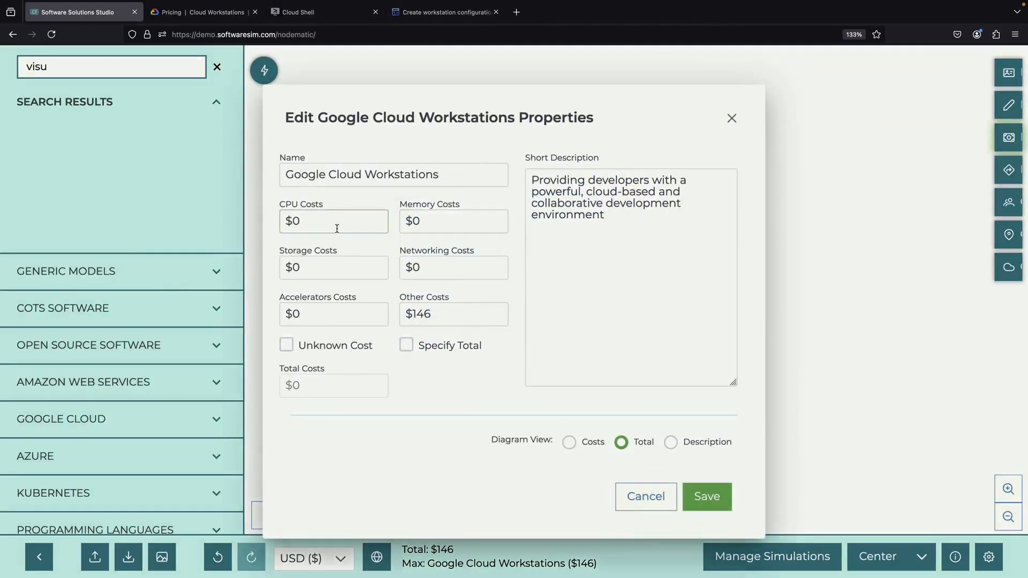
click(331, 232)
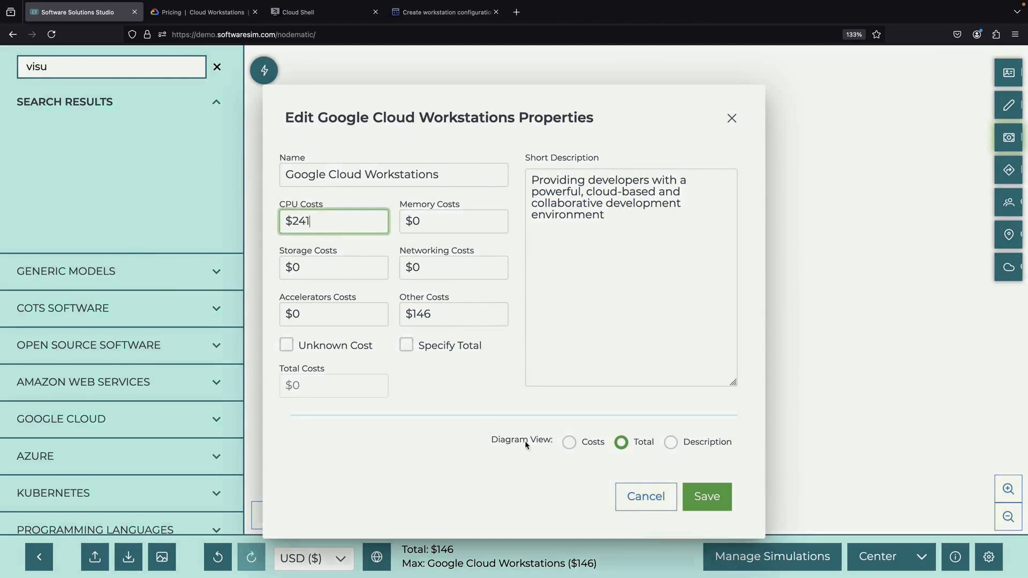
click(686, 493)
click(326, 272)
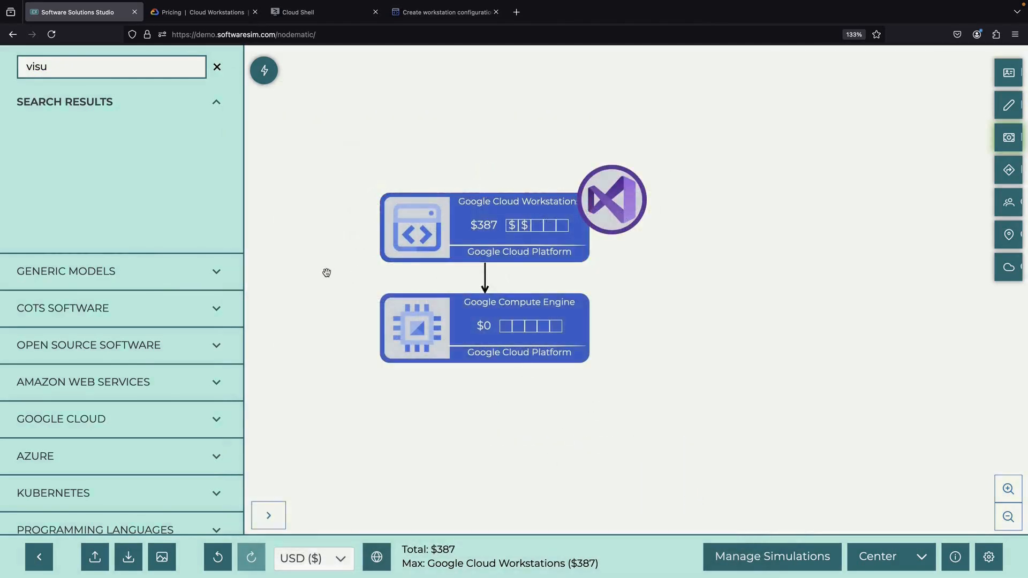
Return to the workstation configuration's environment settings, review the available code editors, and keep Base Editor (Code OSS for Cloud Workstations) on base images.
click(444, 11)
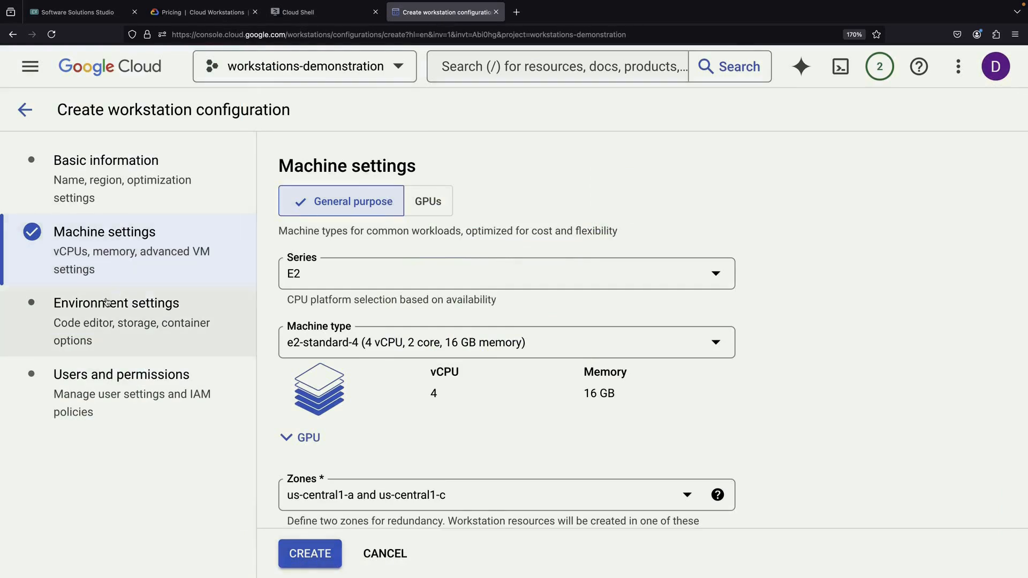
click(220, 332)
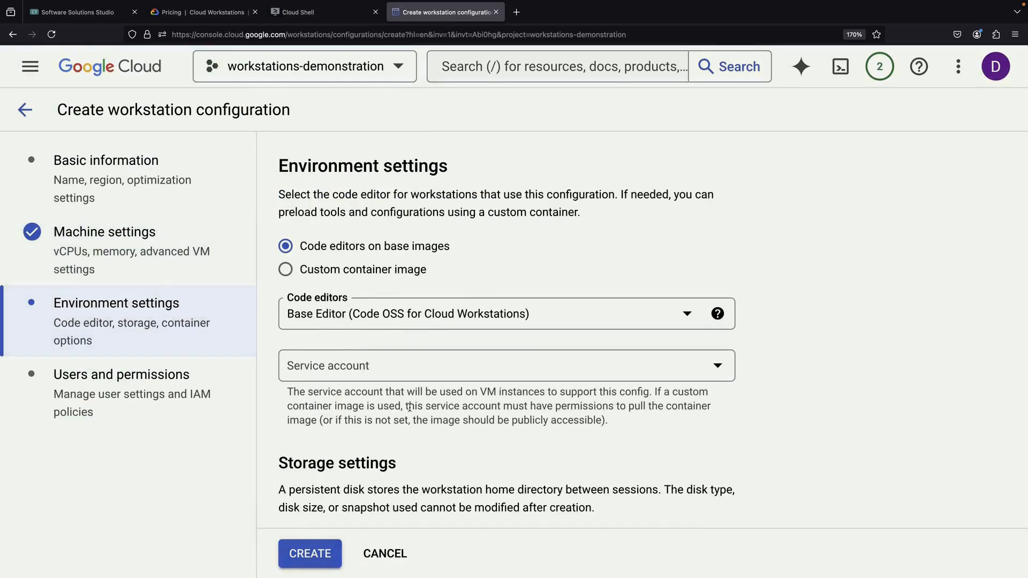
click(374, 323)
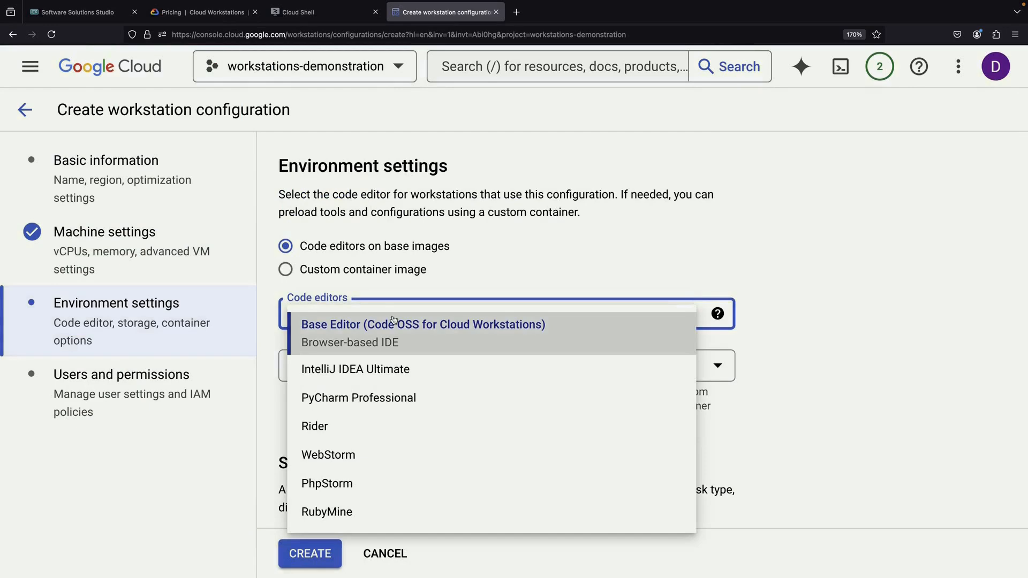
scroll(440, 454, down, 5)
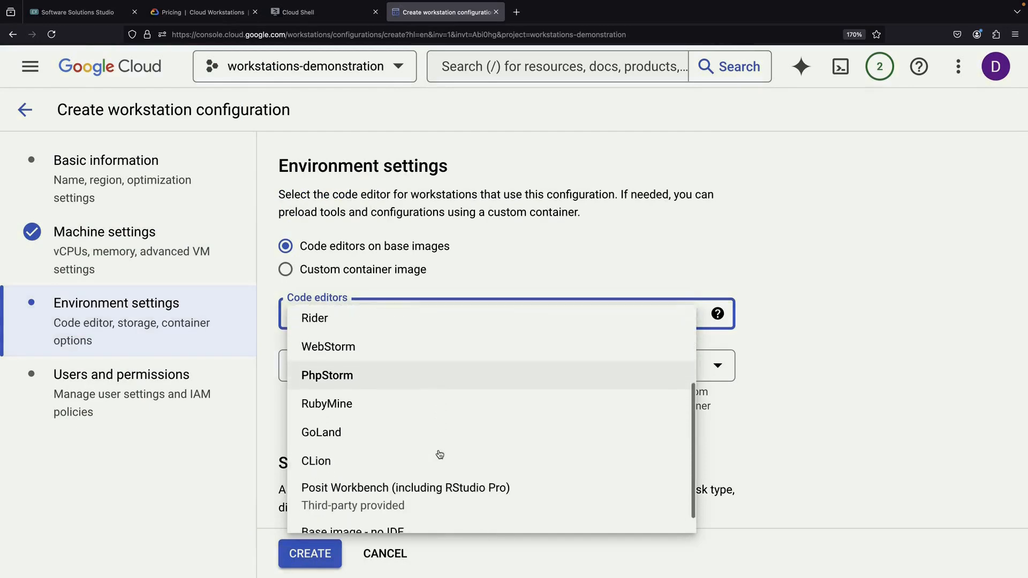
scroll(458, 439, up, 5)
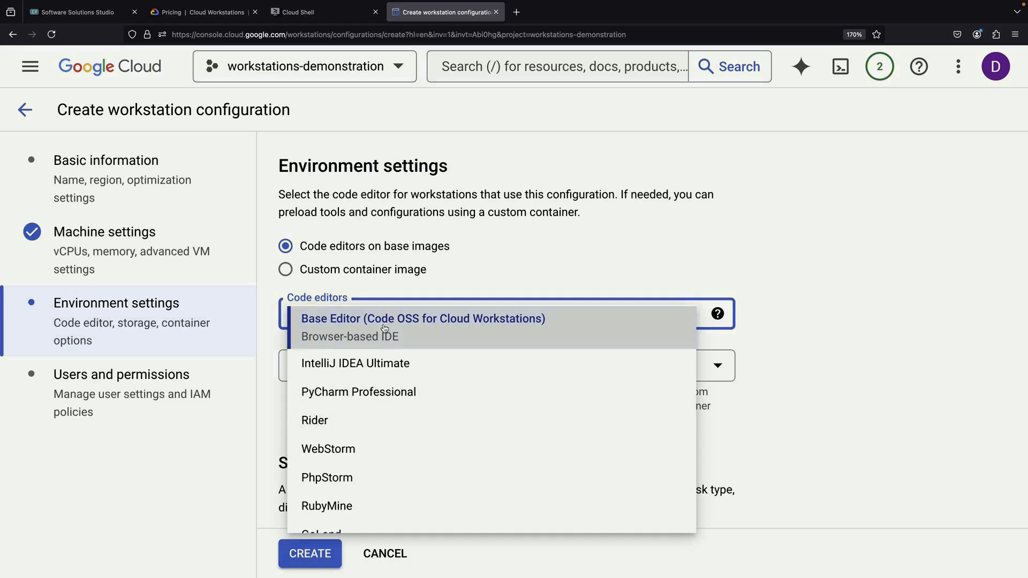
click(316, 276)
click(286, 270)
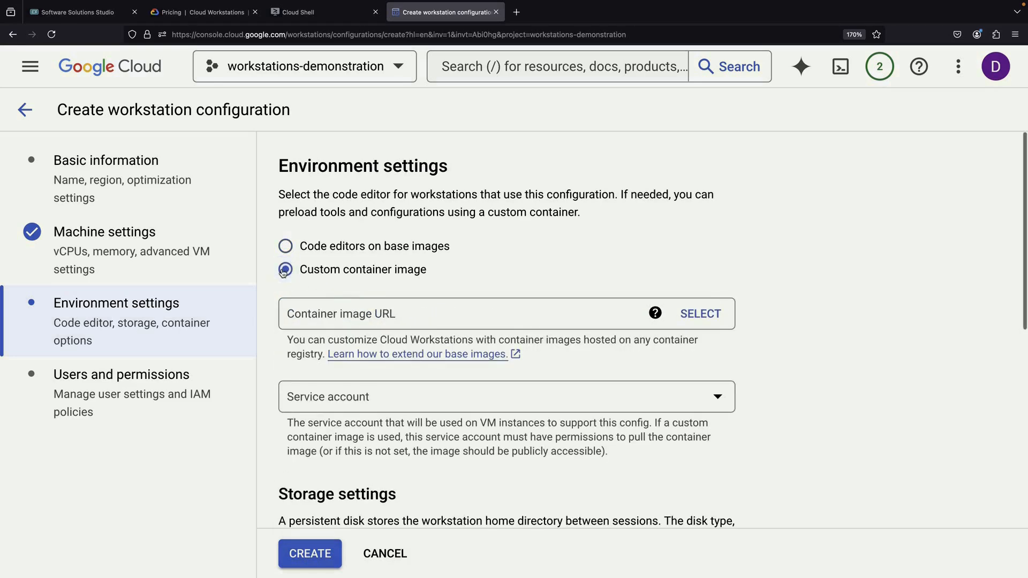
click(285, 246)
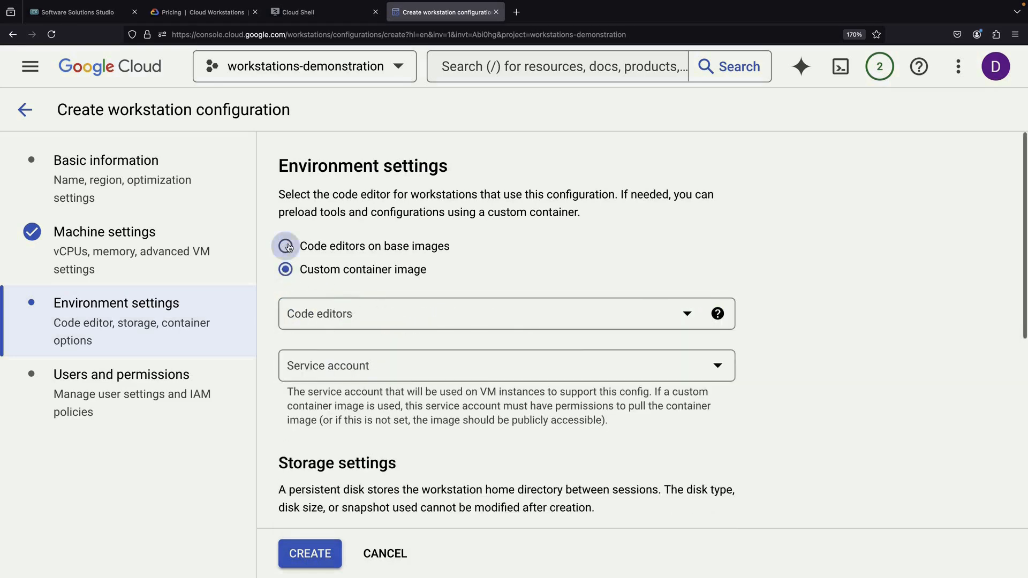
Assign the Compute Engine default service account to the workstation configuration.
scroll(399, 446, down, 3)
scroll(399, 446, down, 4)
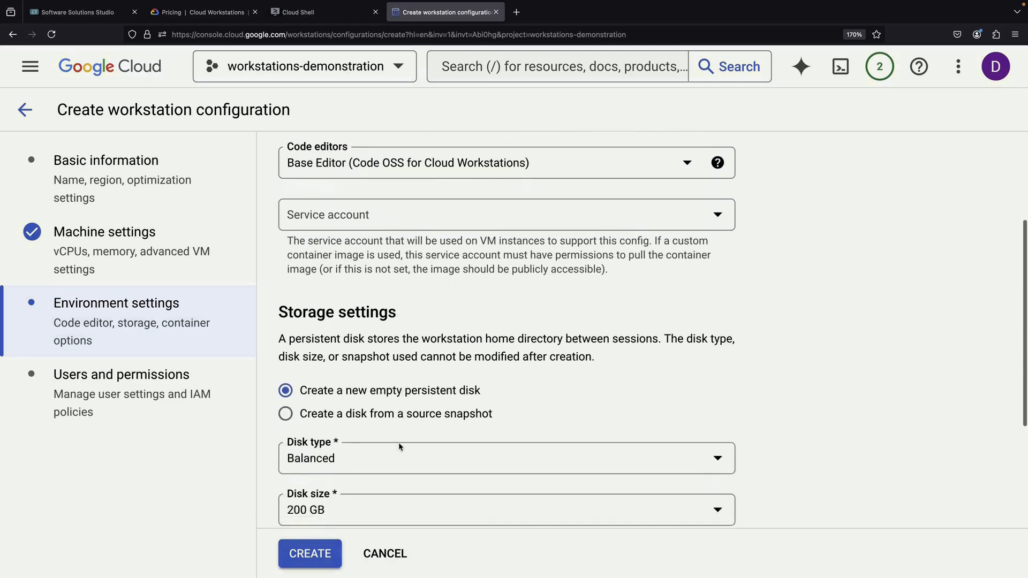
click(377, 174)
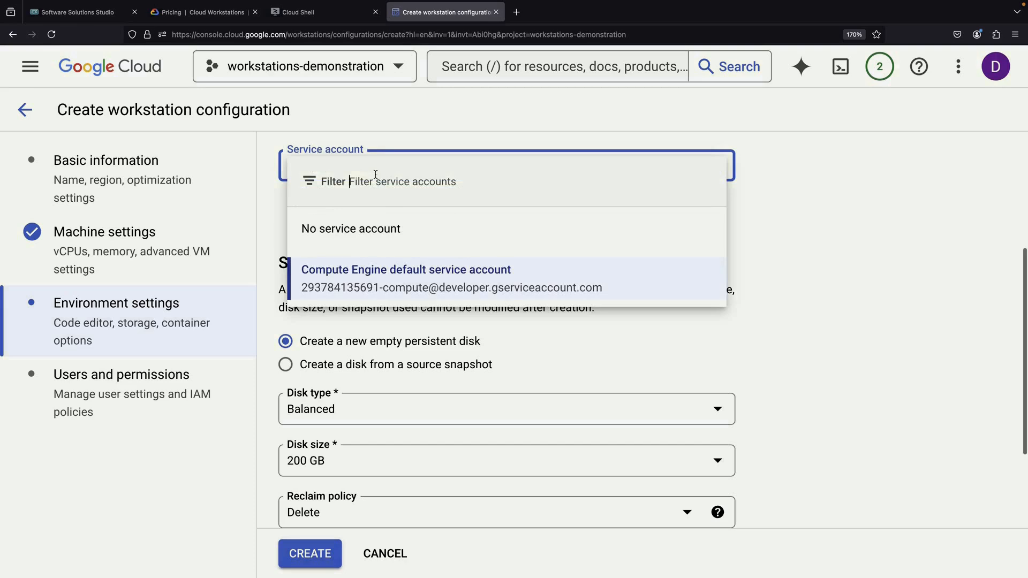
click(378, 288)
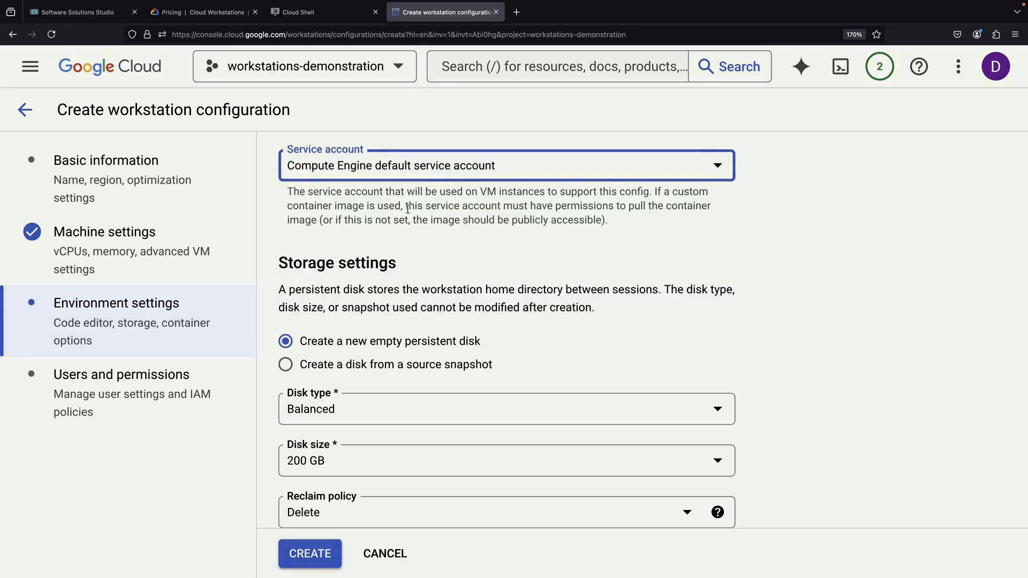
Keep the default storage, advanced container and user permission settings, and create the workstation configuration.
scroll(417, 323, down, 3)
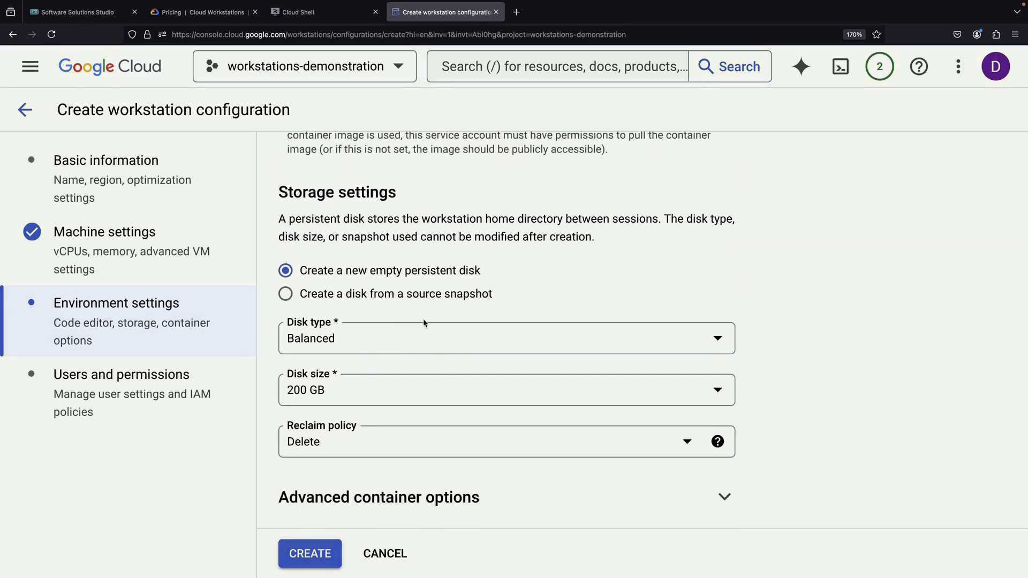
scroll(440, 430, down, 2)
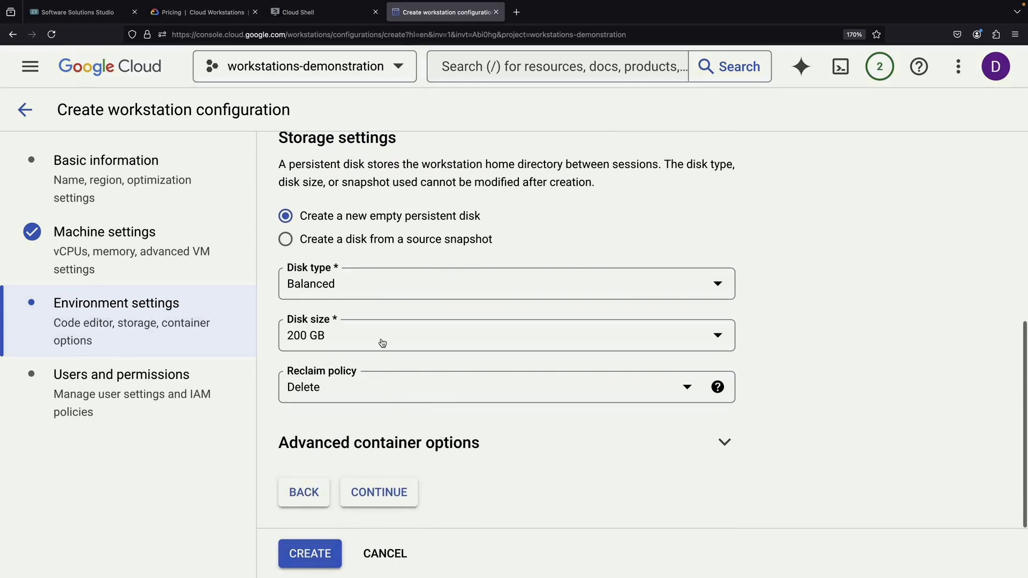
click(390, 443)
scroll(390, 442, down, 10)
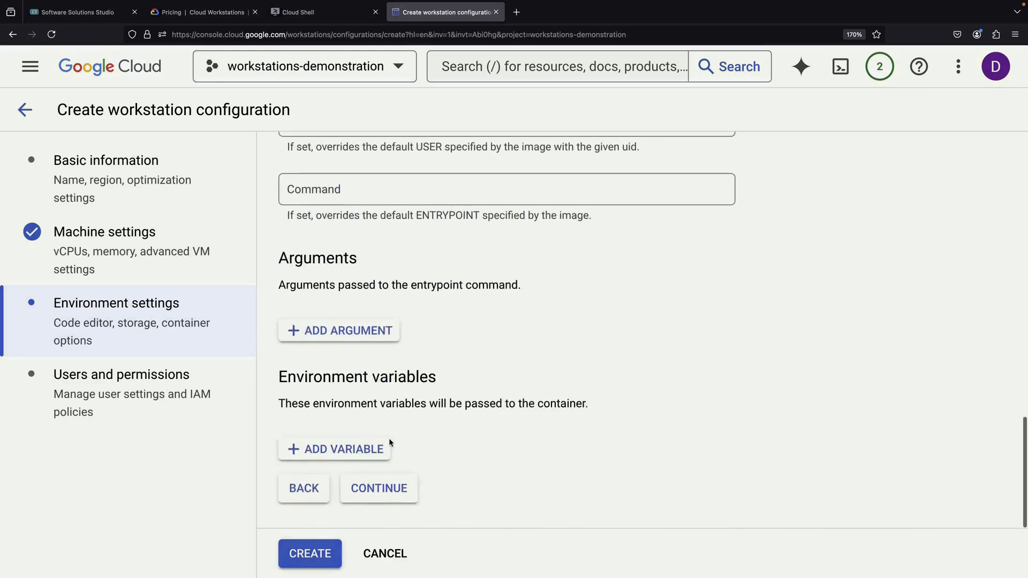
click(378, 488)
scroll(396, 377, down, 1)
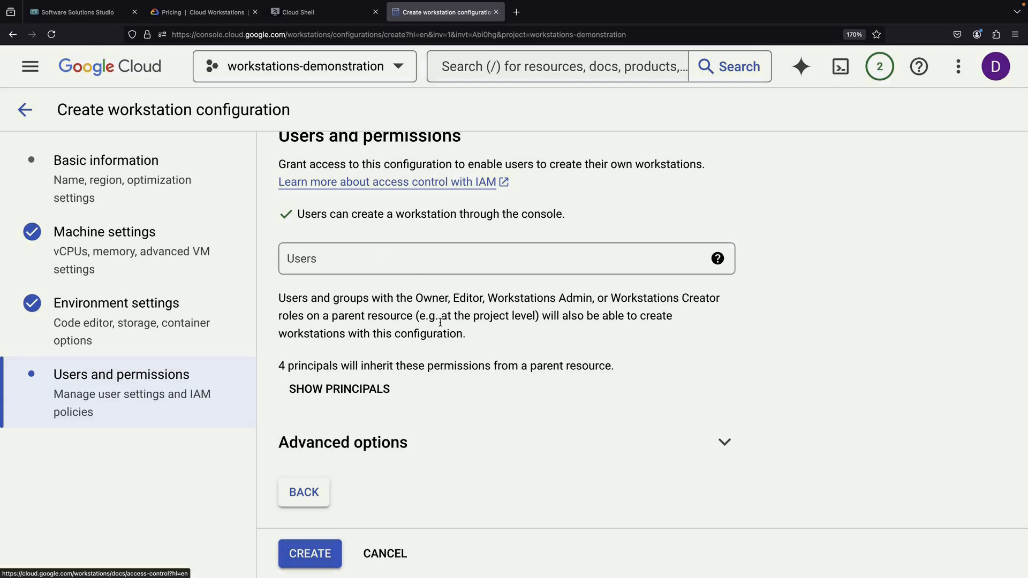
click(307, 555)
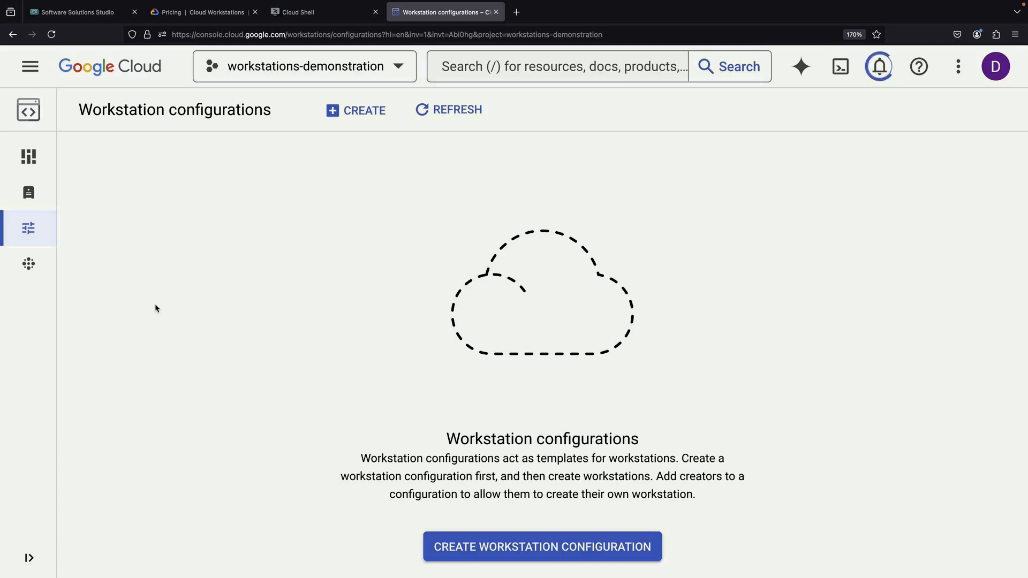
Begin a new workstation from the workstations list and base it on the config-m43ezusy configuration.
mouse_move(63, 228)
mouse_move(32, 192)
click(69, 196)
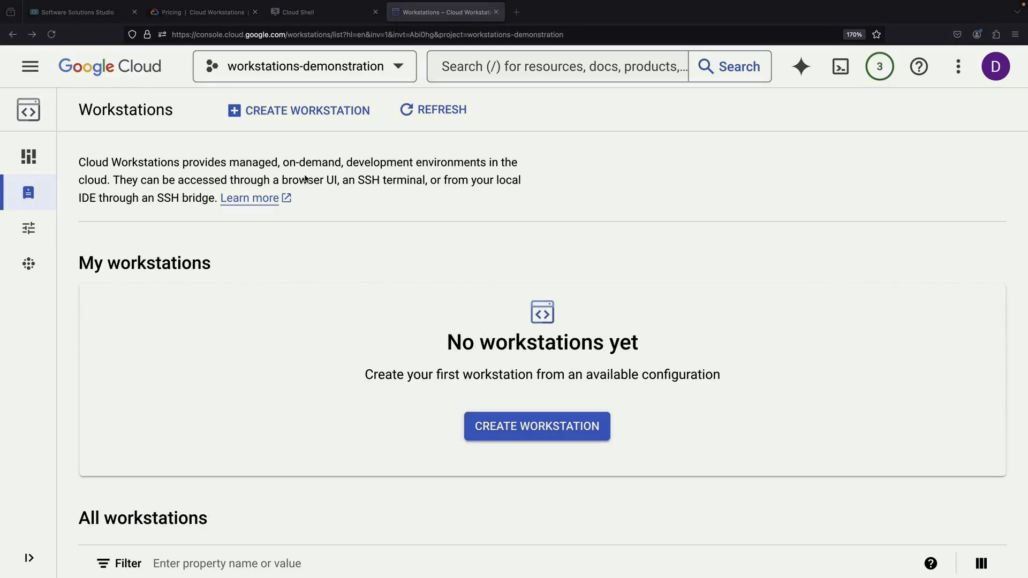
click(294, 110)
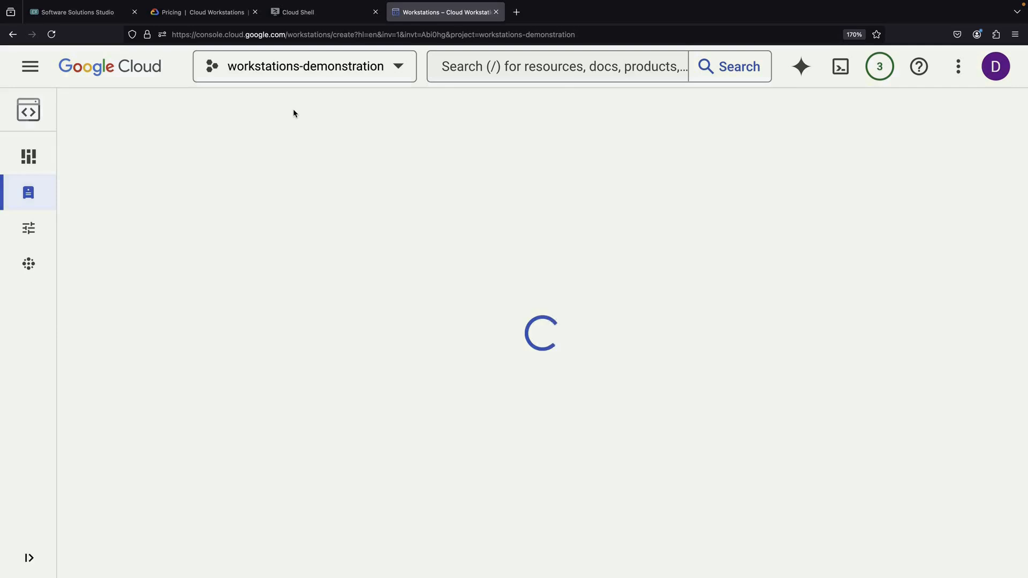
click(172, 277)
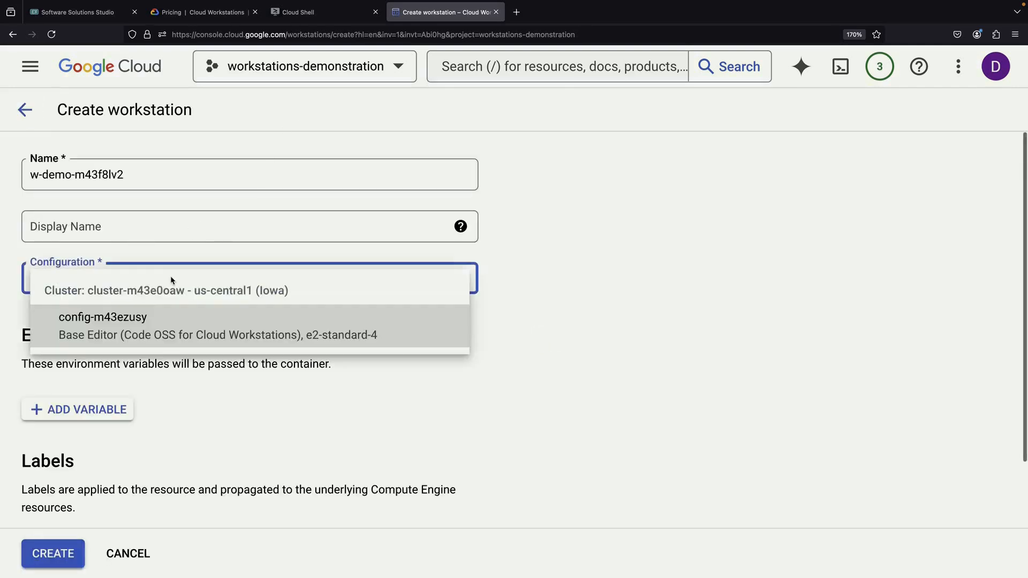
click(142, 324)
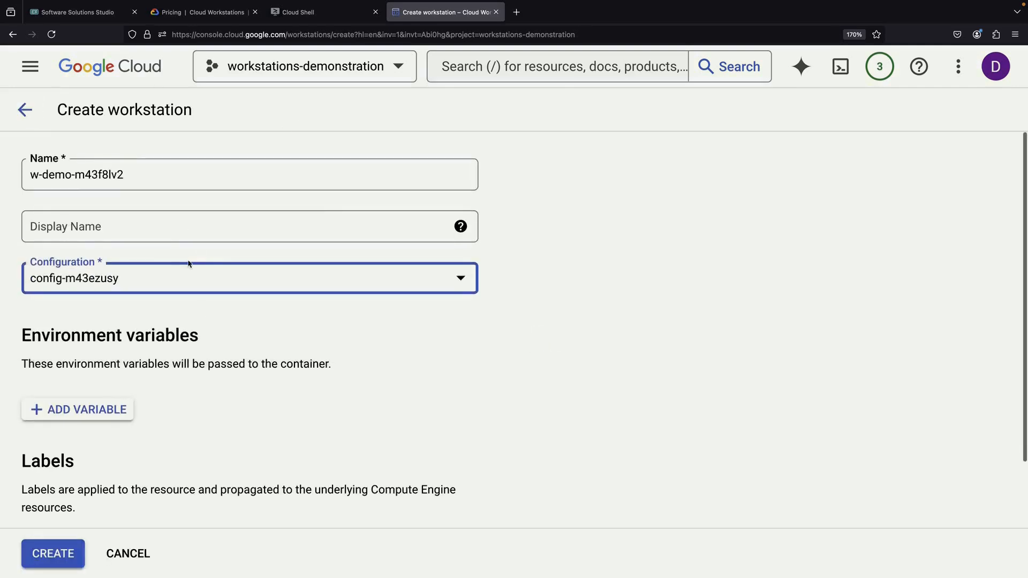
Give the workstation the display name Demo Workstation and create it.
scroll(211, 380, down, 2)
scroll(211, 381, up, 2)
click(147, 231)
text(Demo Workstation)
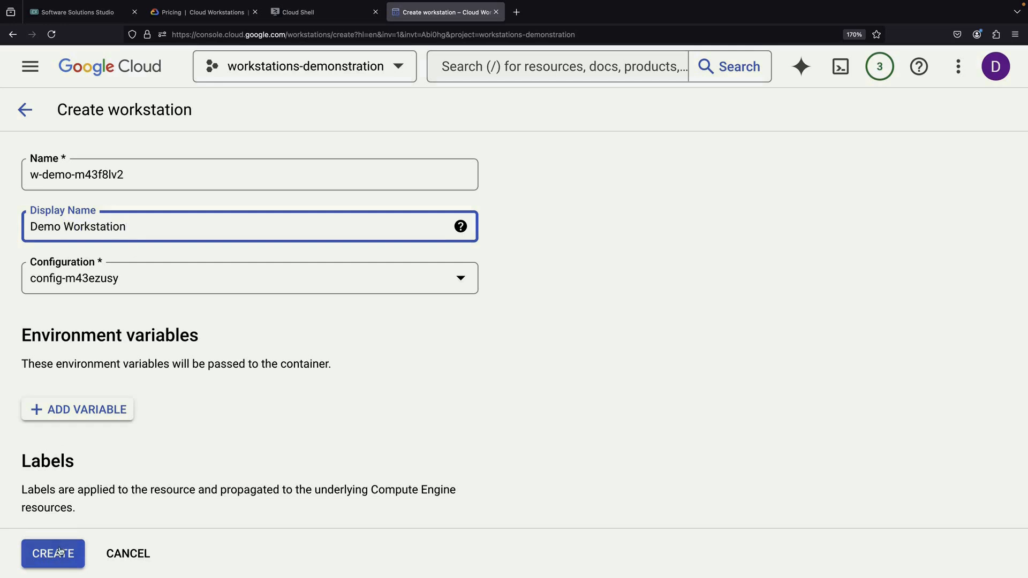
click(60, 552)
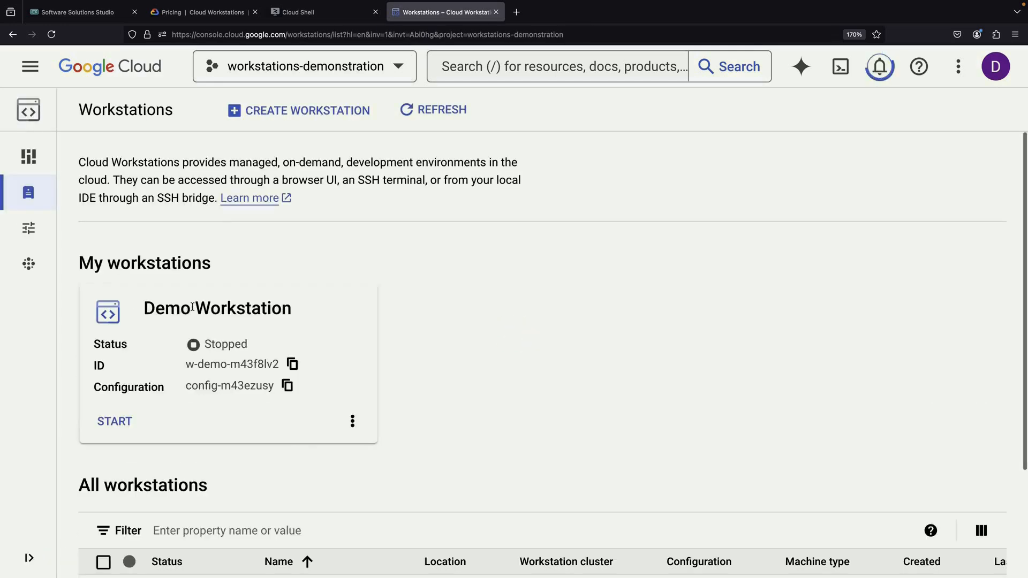
Start the Demo Workstation and launch its browser-based Code OSS editor once it is running.
scroll(439, 371, down, 2)
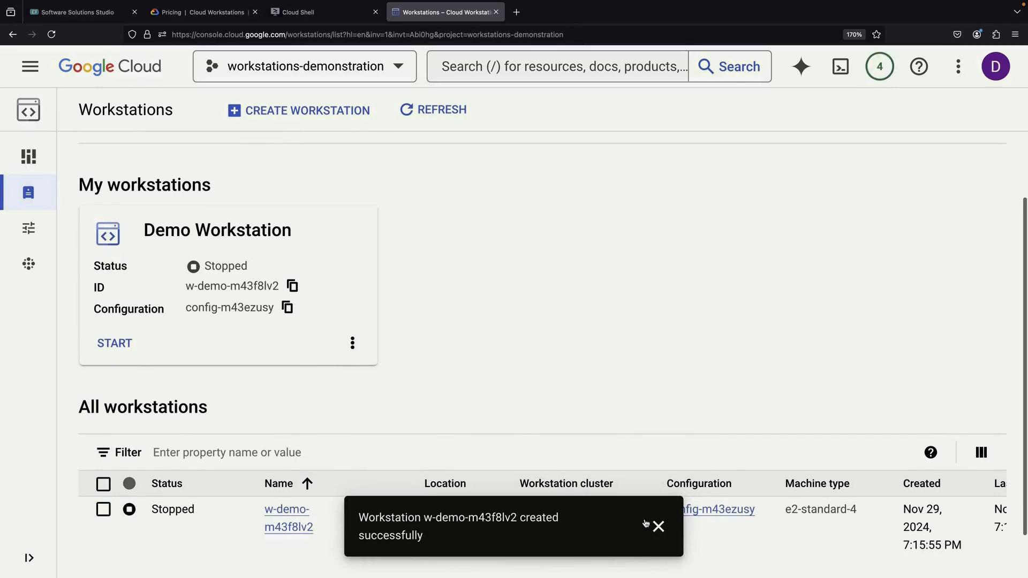
click(659, 526)
scroll(397, 361, down, 1)
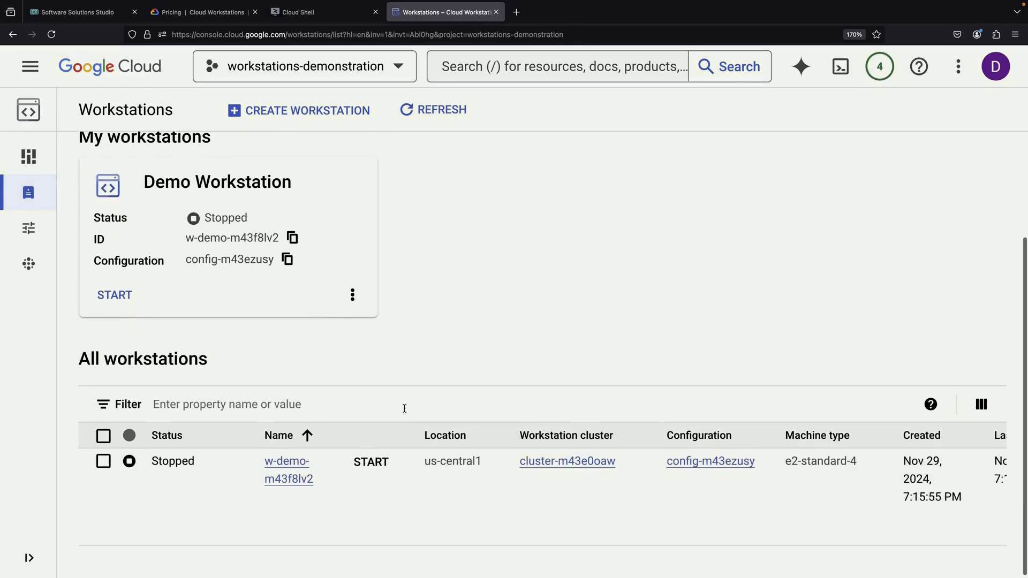
click(371, 461)
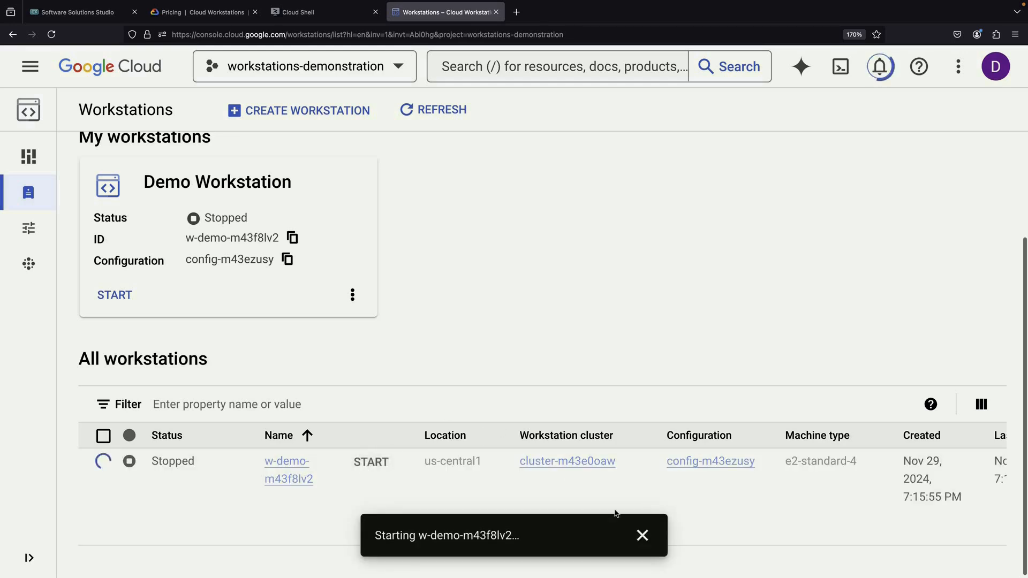
click(650, 539)
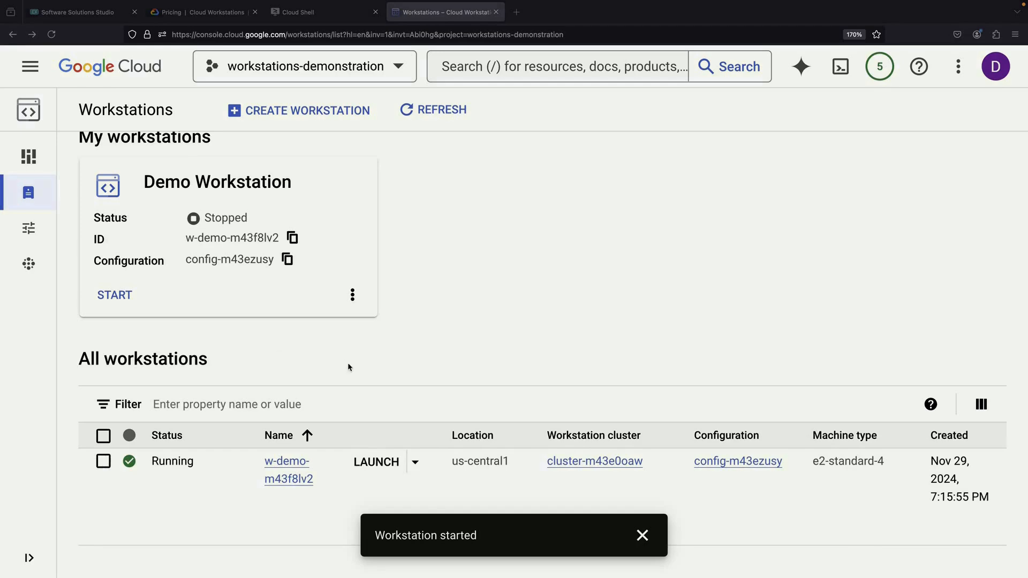
click(373, 464)
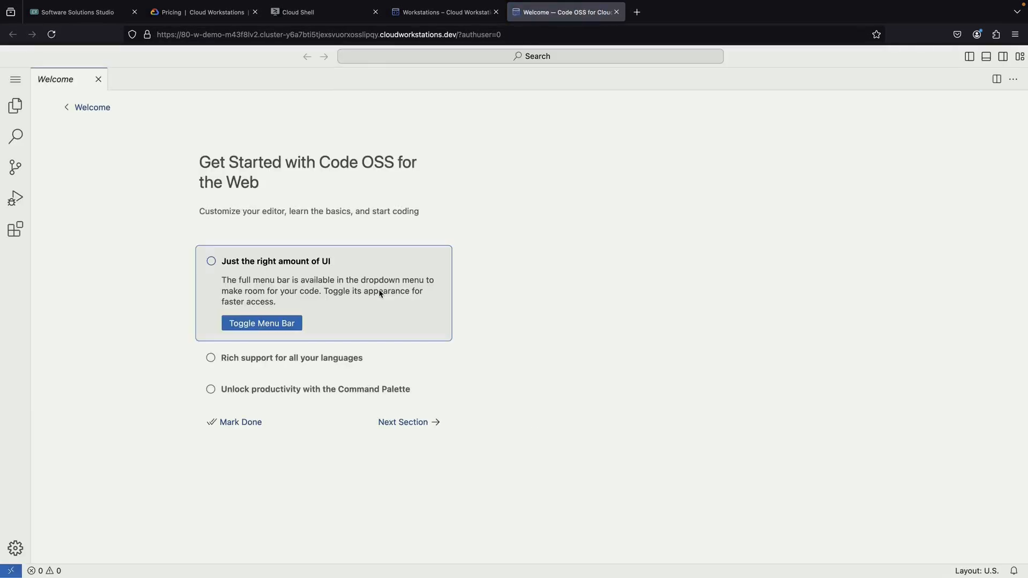
Change the Code OSS color theme to Abyss.
click(16, 79)
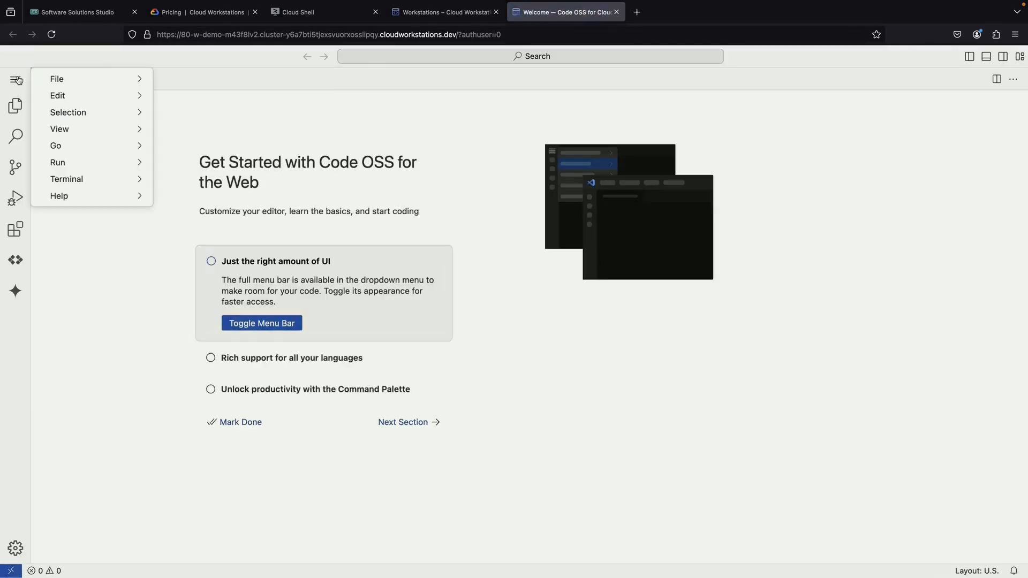
mouse_move(80, 79)
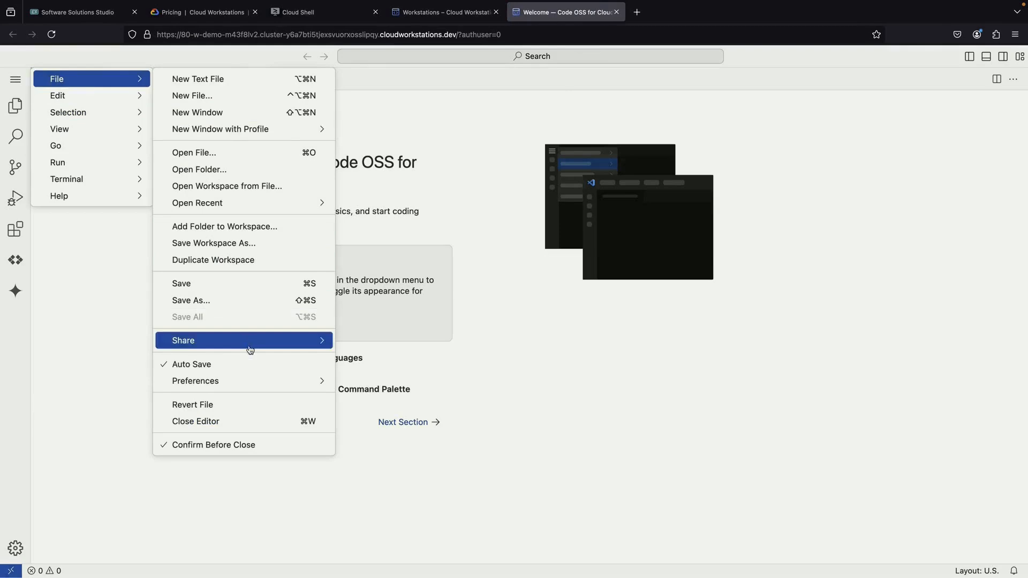
mouse_move(248, 381)
mouse_move(397, 467)
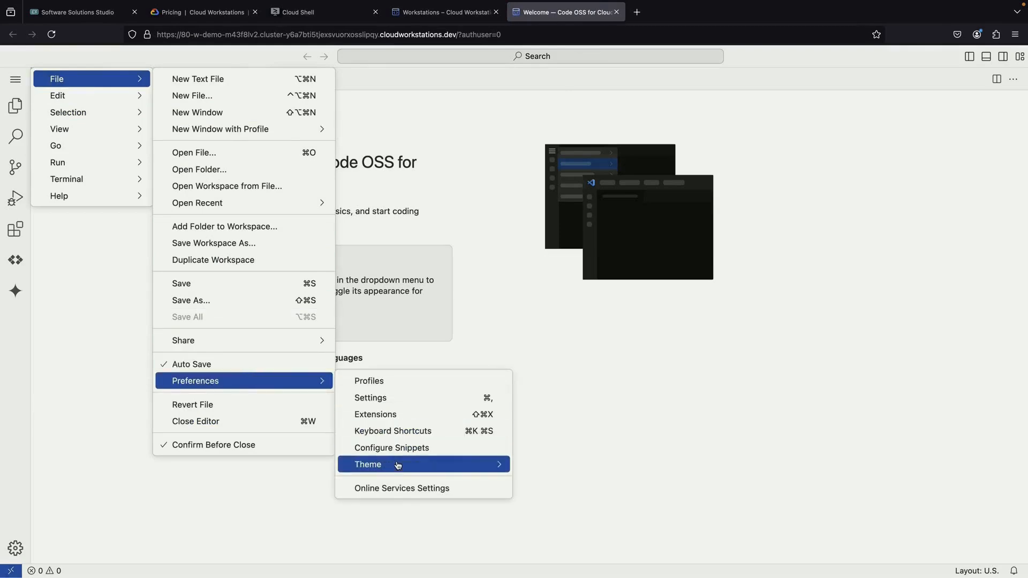
click(575, 468)
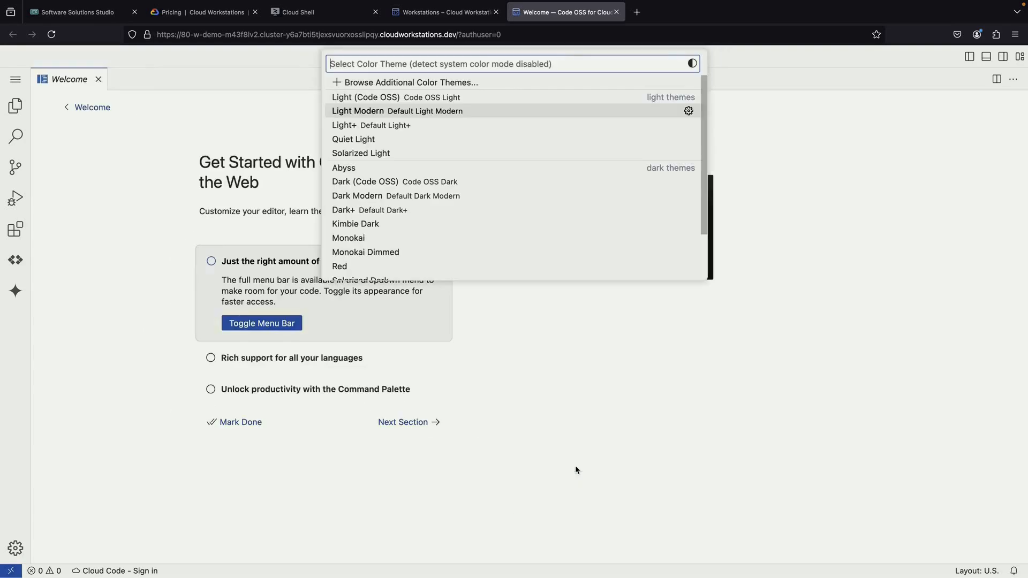
click(402, 167)
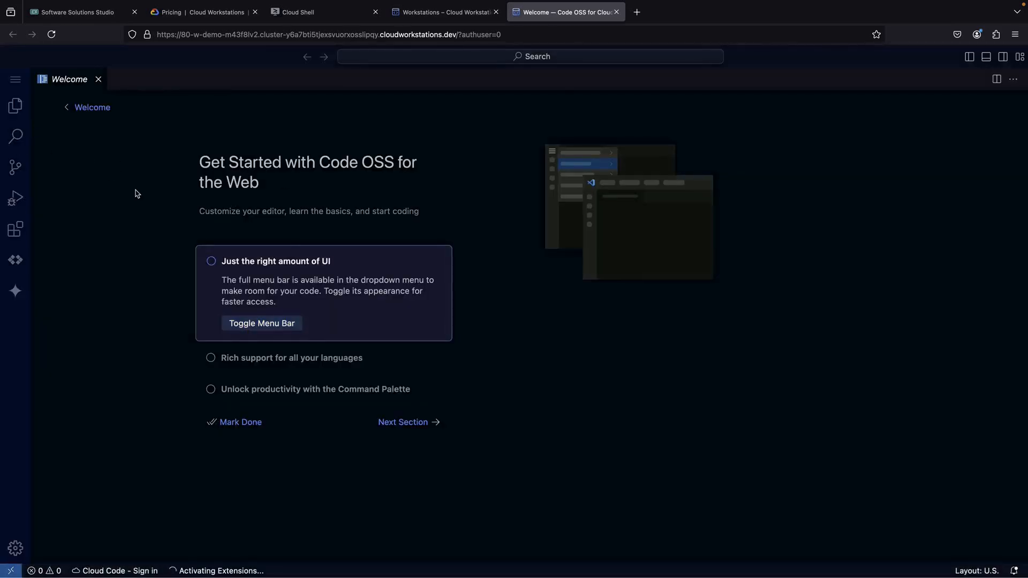
Enlarge the editor page to 150% and show the file Explorer.
key(ctrl+plus)
key(ctrl+plus)
key(ctrl+plus)
key(ctrl+plus)
click(10, 122)
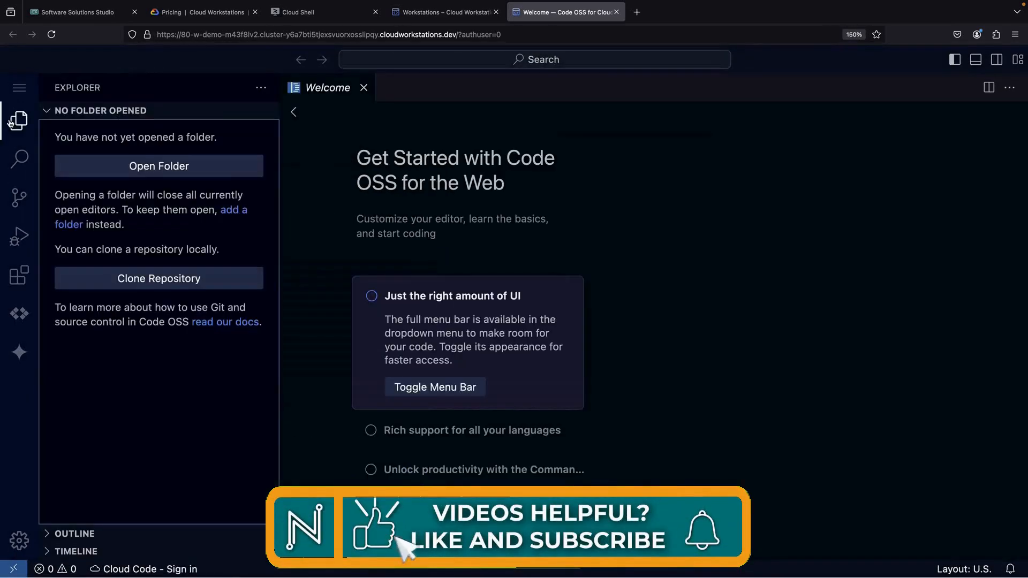
Open a terminal, create a directory named myproject and change into it.
click(19, 87)
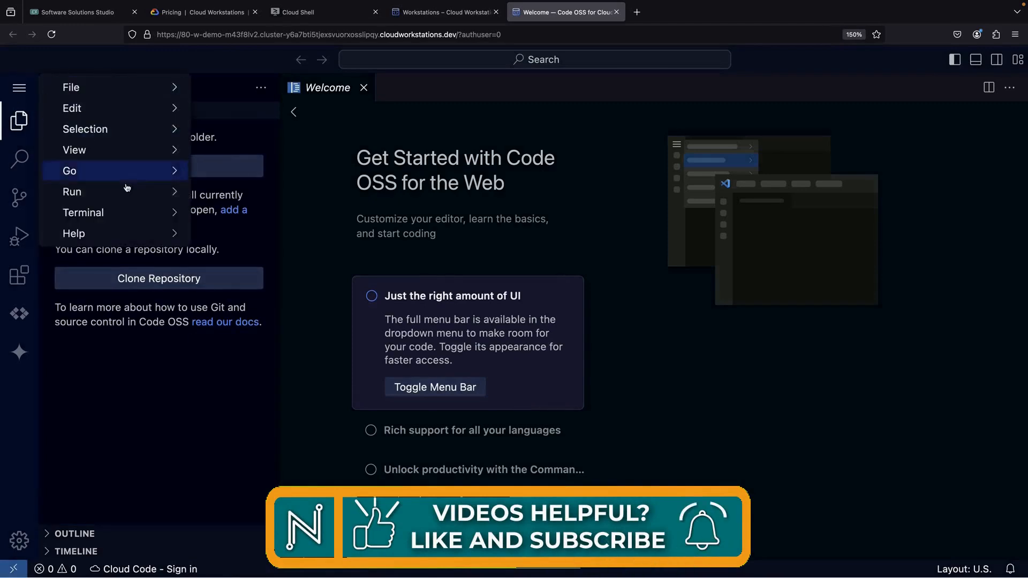
mouse_move(86, 213)
click(252, 212)
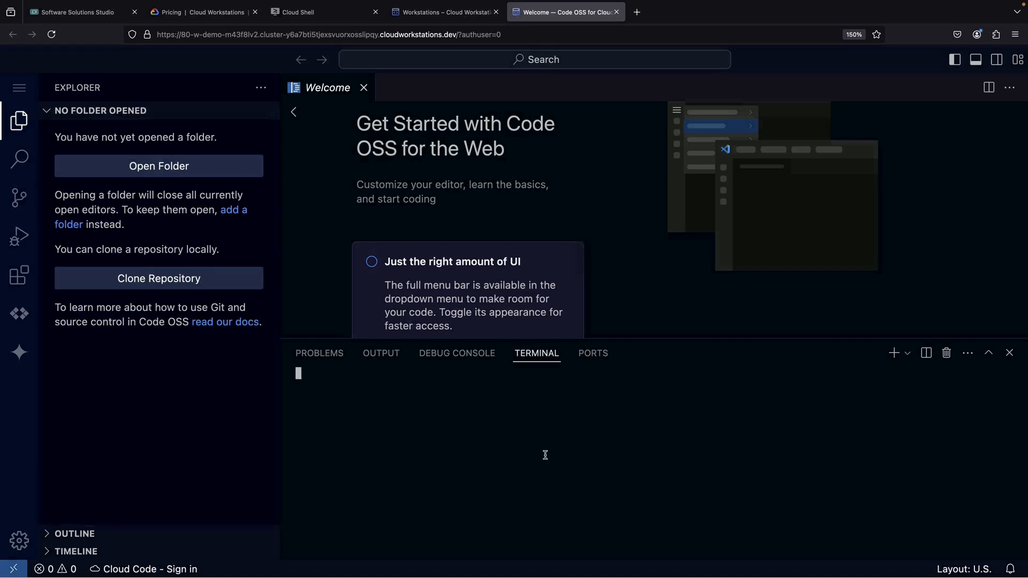
text(mkdi)
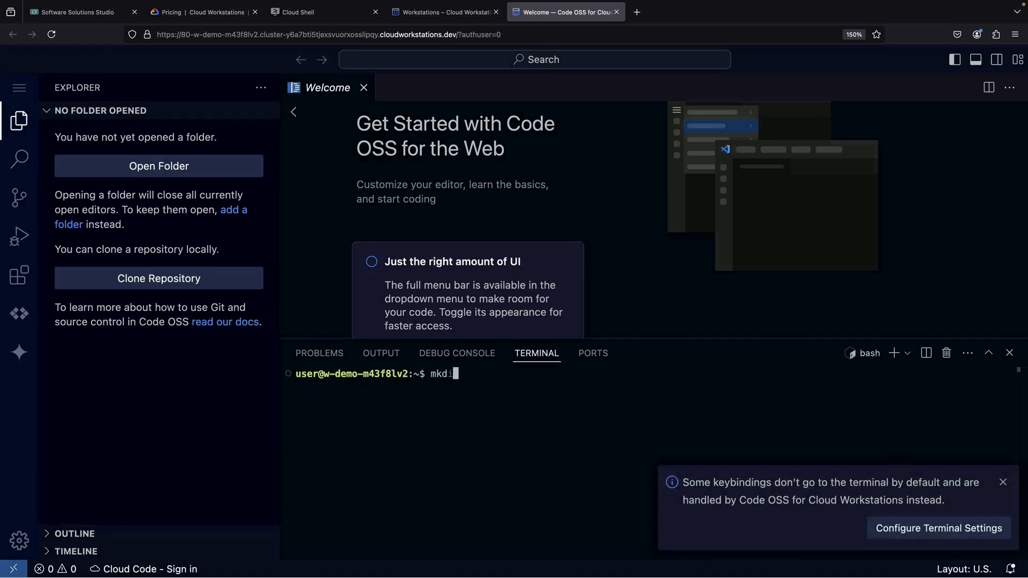
text(r myproject)
key(Return)
text(cd !$)
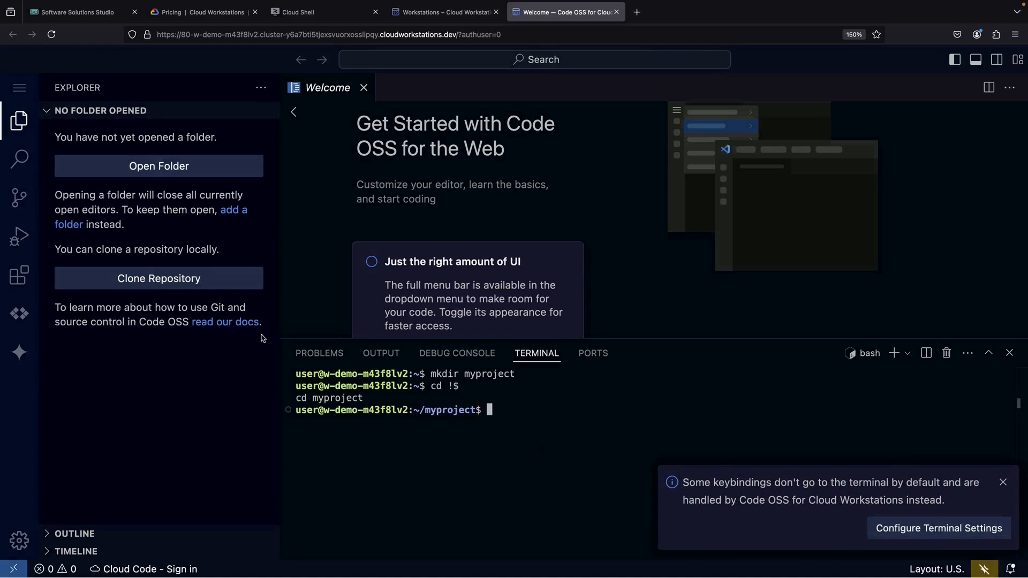
Open the /home/user/myproject folder as the editor's workspace.
click(203, 167)
text(myproj)
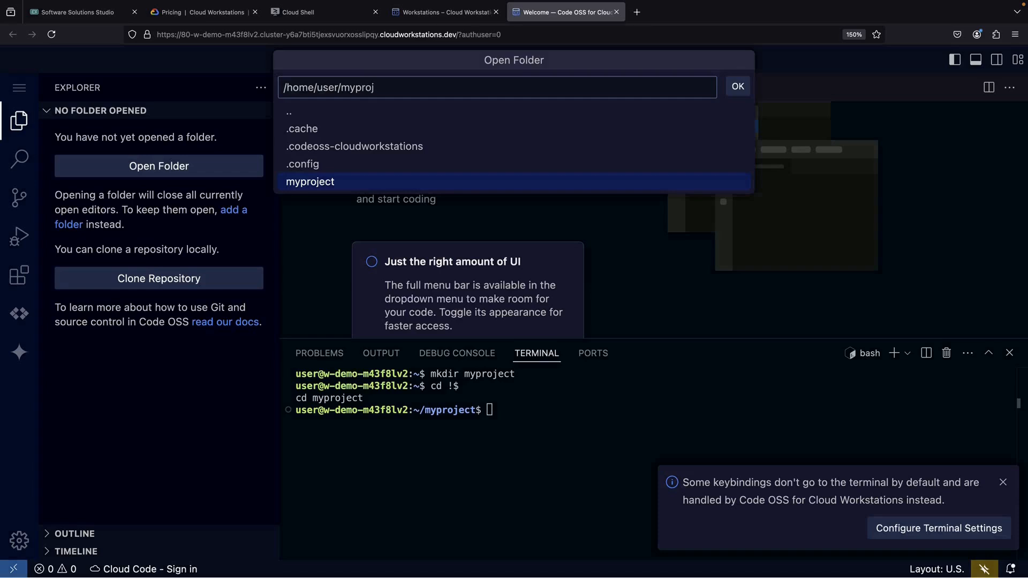
key(Return)
Open a terminal in the project folder and create an empty file named example.py.
click(19, 88)
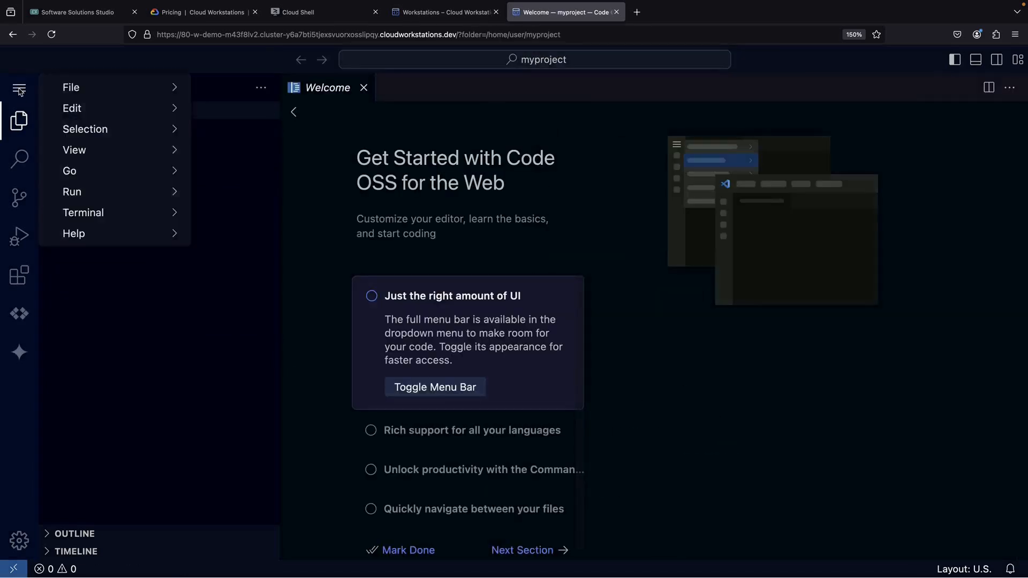
mouse_move(138, 211)
click(251, 213)
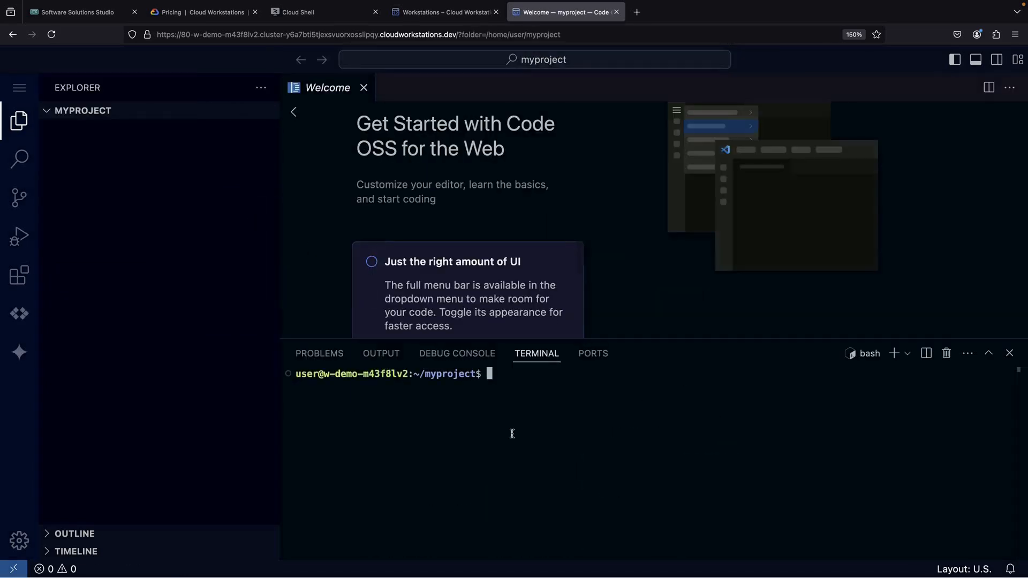
text(touch example.py)
key(Return)
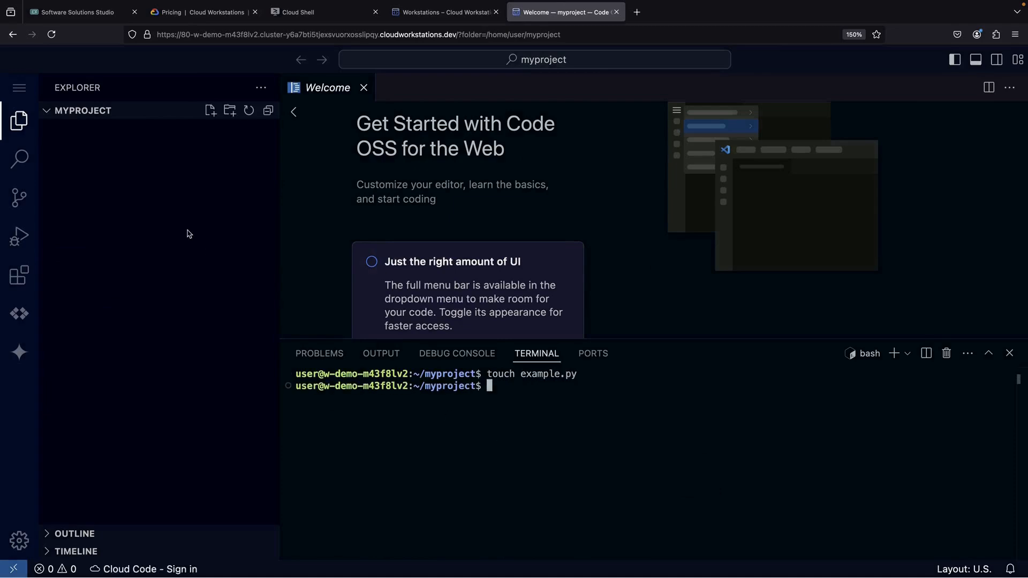
Write a script in example.py that imports time and calls time.sleep(3), with a blank line between the two statements.
double_click(92, 131)
text(import as)
key(Return)
key(BackSpace)
key(BackSpace)
key(BackSpace)
text(time)
key(Return)
key(Return)
text(time.sleep(3))
Run example.py with python3 in the terminal.
click(586, 416)
text(python3 example.py)
key(Return)
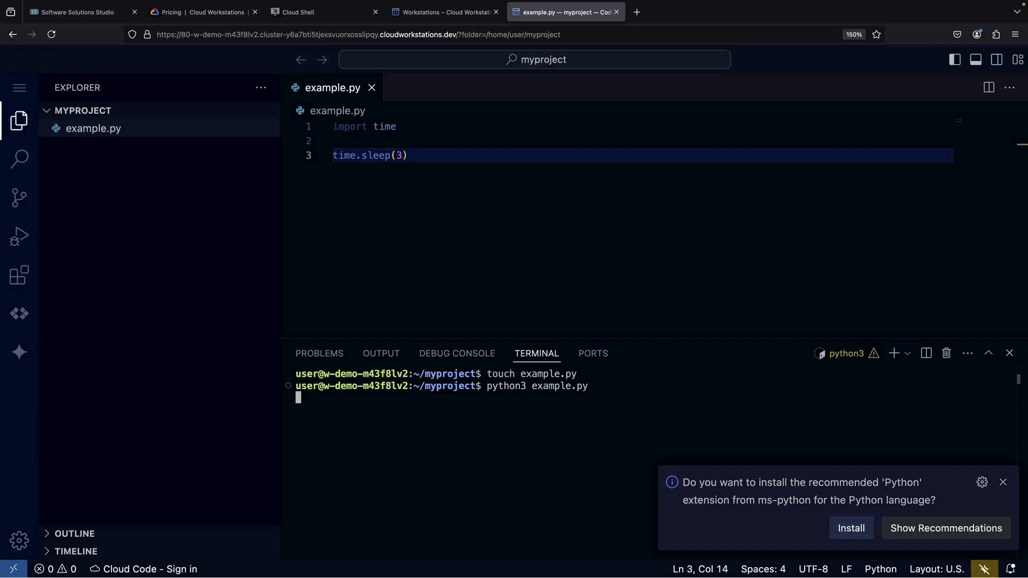
Check the preinstalled command-line tools by running gcloud, kubectl and helm in the terminal, dismissing the Python extension suggestion.
text(gcloud)
key(Return)
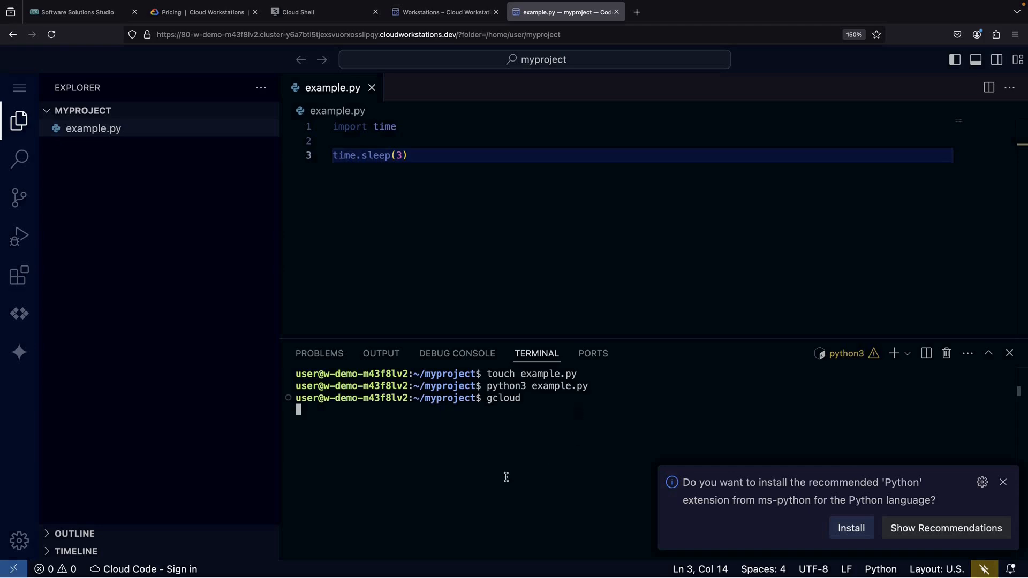
click(1003, 482)
key(ctrl+c)
text(kubectl)
key(Return)
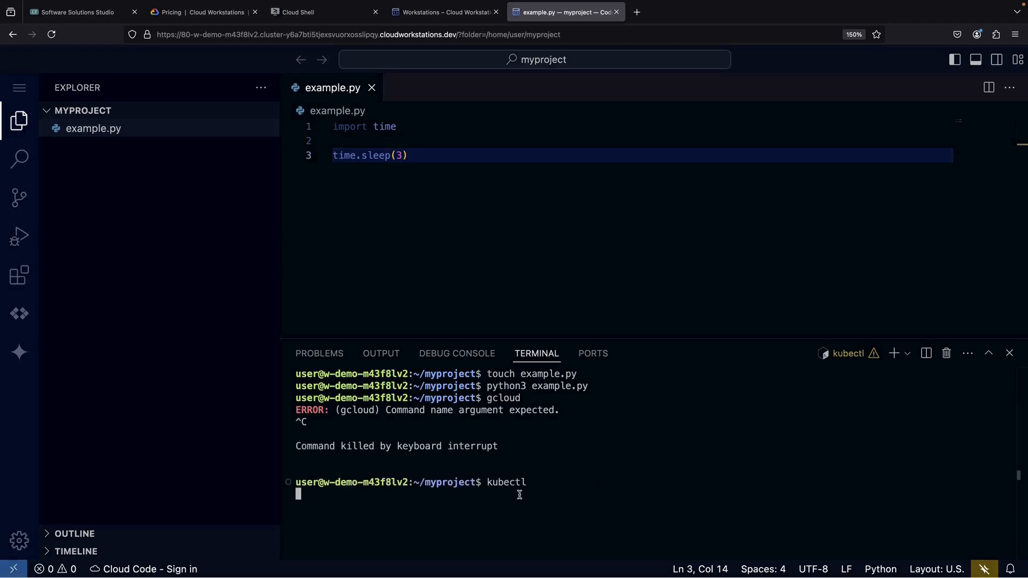
text(helm)
key(Return)
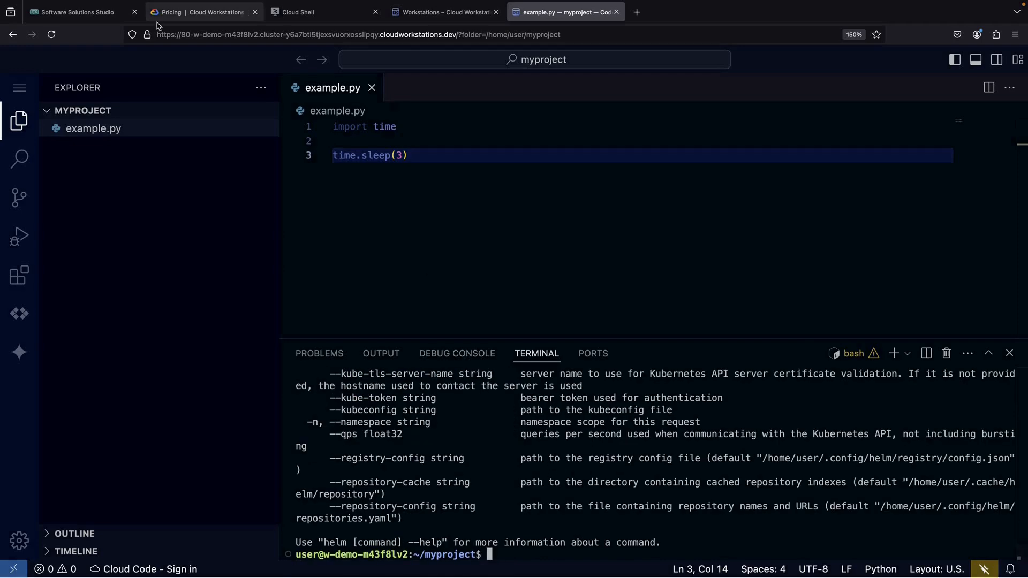
Switch to Software Solutions Studio and set the simulation metadata's name to Workstations Demo and author to Nodematic.
click(96, 15)
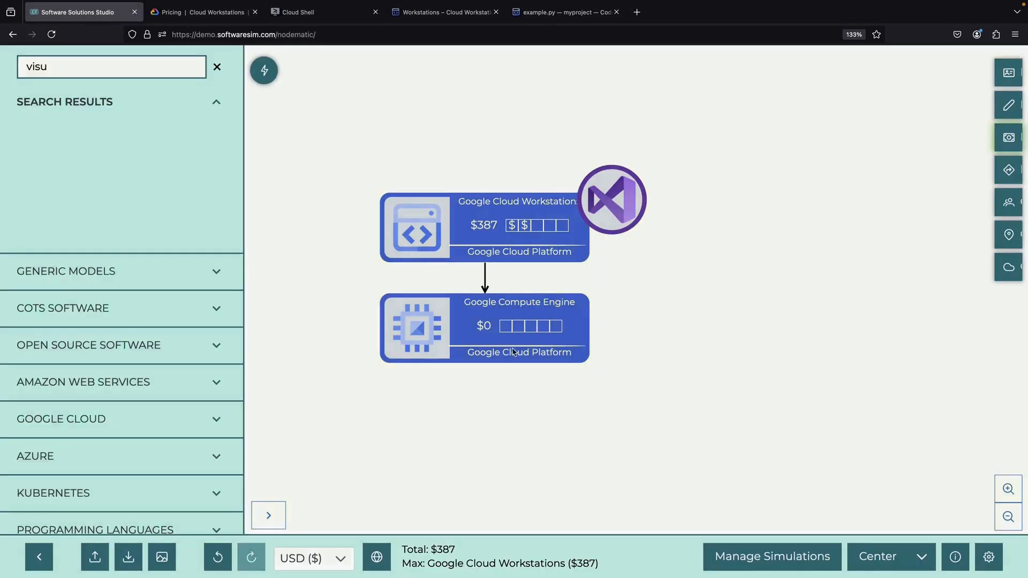
click(1009, 72)
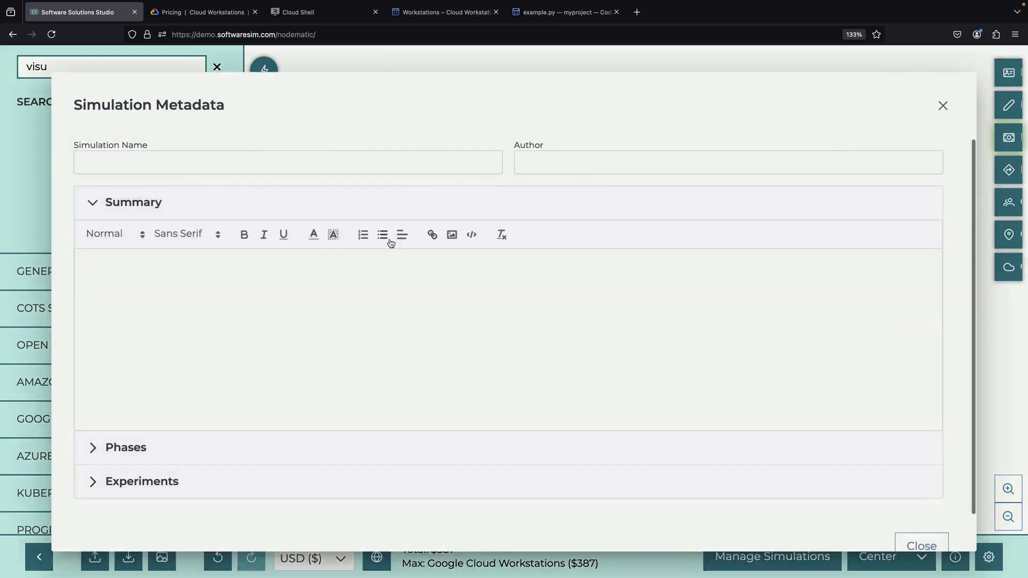
click(286, 165)
text(Workstations Demo)
key(Tab)
text(Nodematic)
Start the summary with "Makes sense for:" and a numbered item "Larger organizations with security constraints and custom IDE requirements/extensions".
click(192, 295)
text(Makes sense for:)
key(Return)
click(358, 242)
text(Larger organizations with security constraints and custom IDE requirements/extensions)
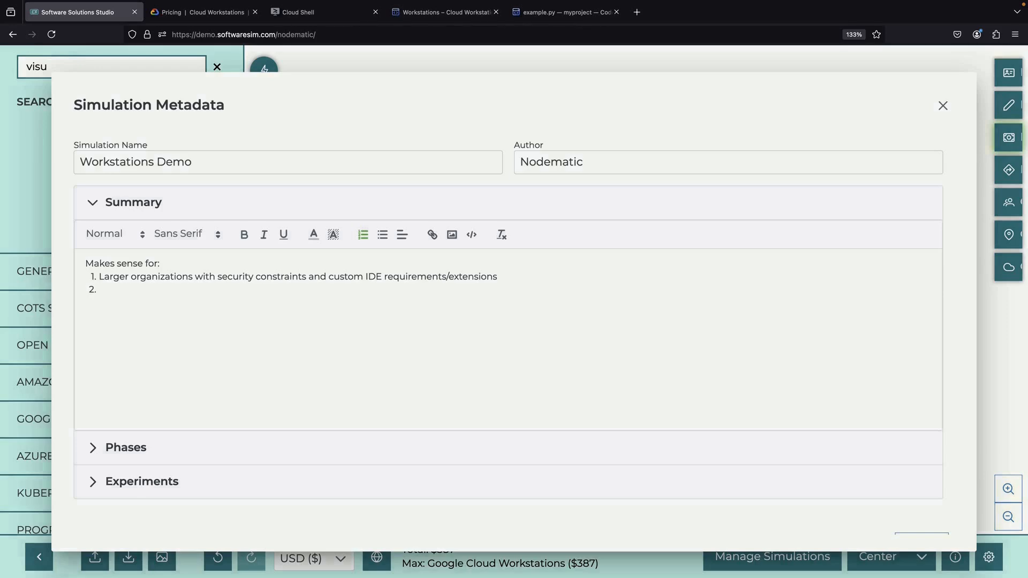
Add numbered items "Light laptop/client users - who don't have sufficient CPU/RAM resources" and "Centralized management of developer IDEs" to the summary.
text(Light laptop/client users -)
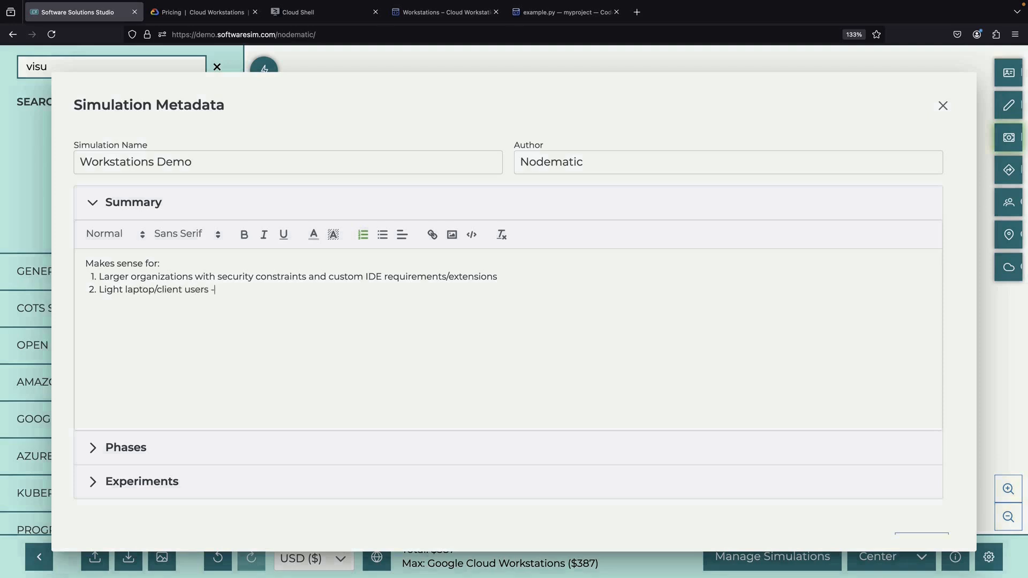
text( who don't have sufficient resources)
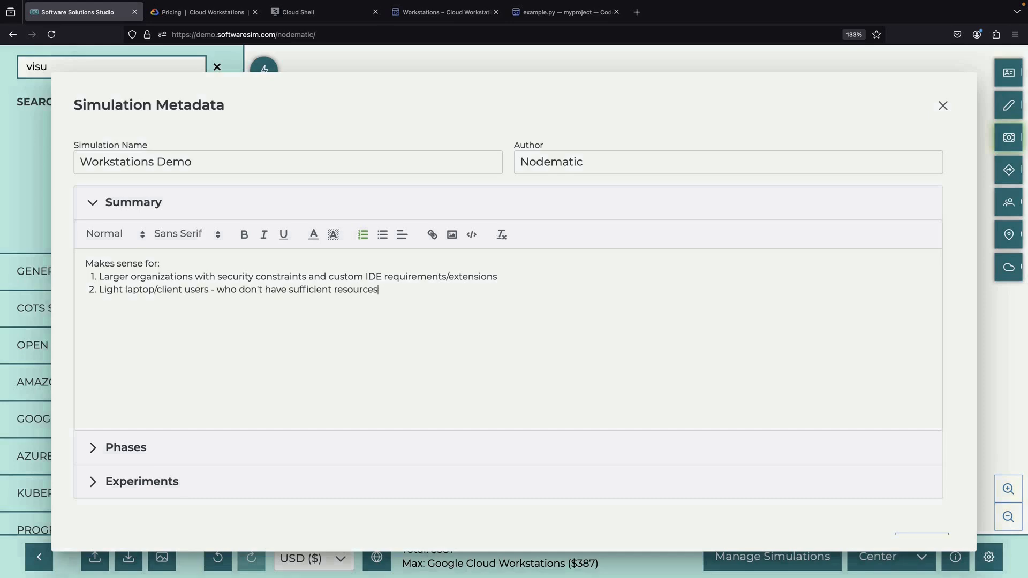
text(CPU/RAM Centralize)
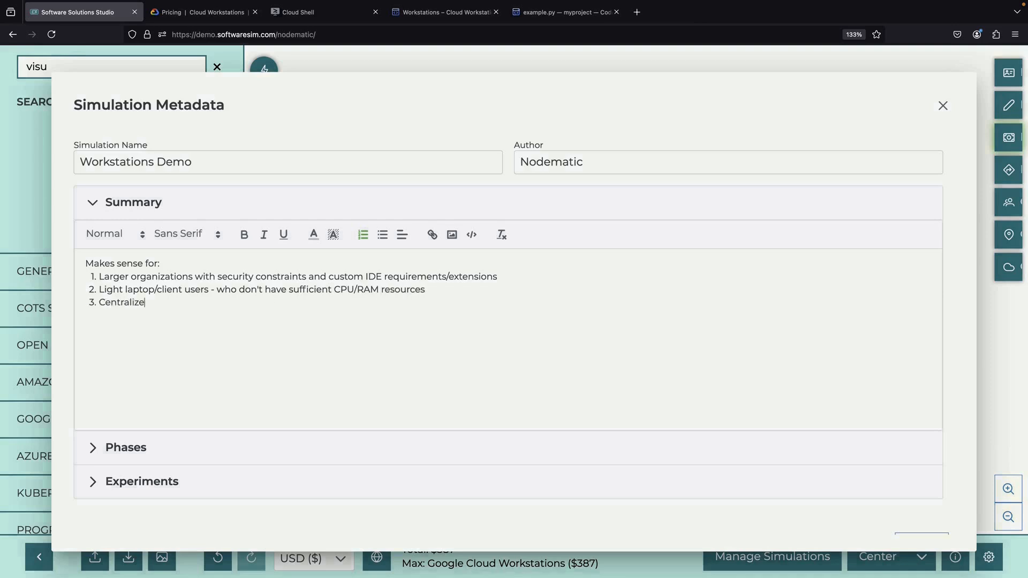
text(d management of developer IDE)
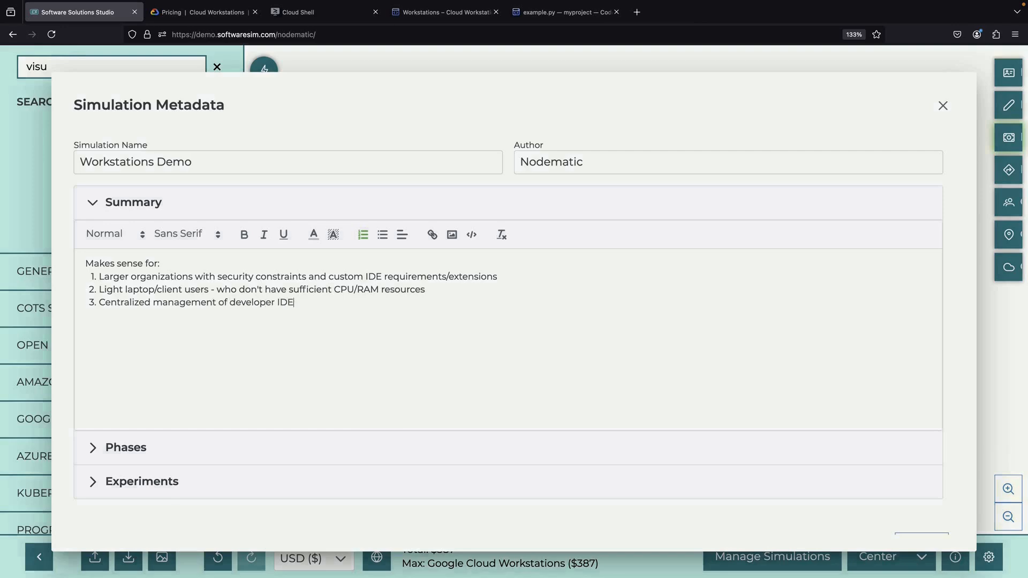
text(s)
Add the line "Doesn't make sense for:" with a numbered item "Individual developers (cost prohibitive at hundreds USD per month)".
key(Return)
key(Return)
text(Doesn't make sense for: 1. Individual)
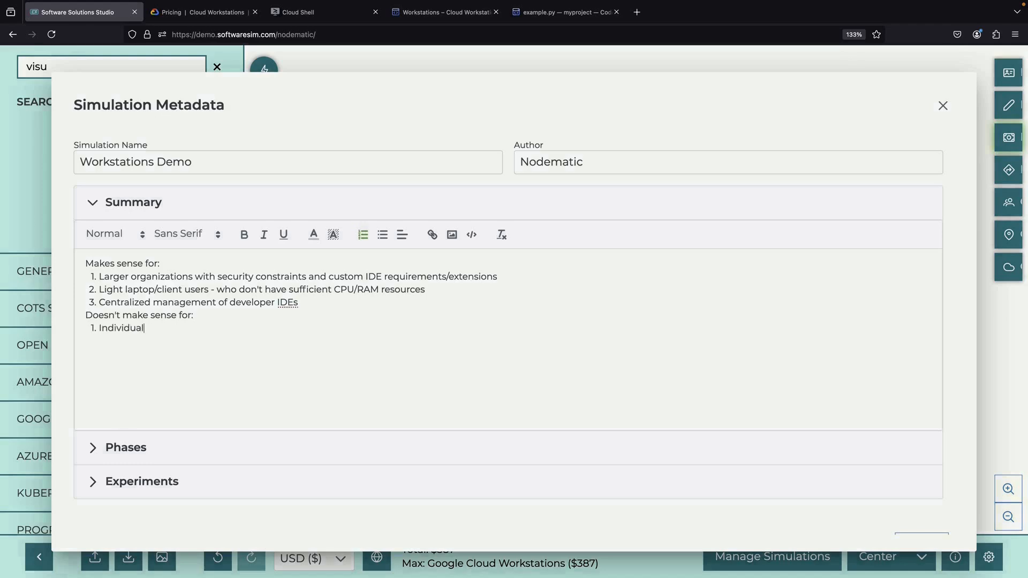
text( developers (cost prohibitive at hundreds USD per month))
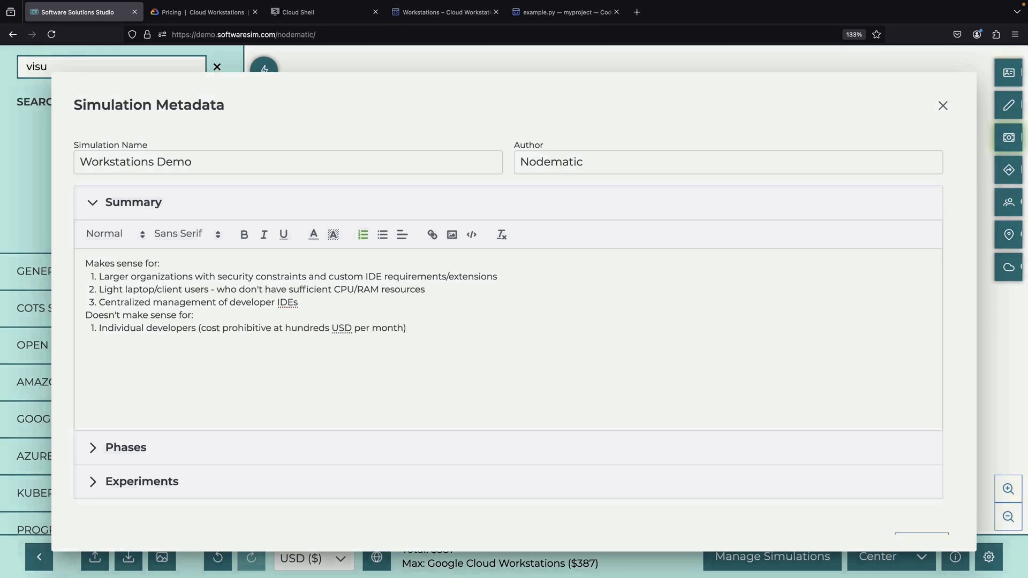
Add a second item "Not developing/using Google Cloud (the integrations are a key benefit)" and close the simulation metadata.
key(Return)
text(Not developing/using Google Cloud (the integrations are a key benefit))
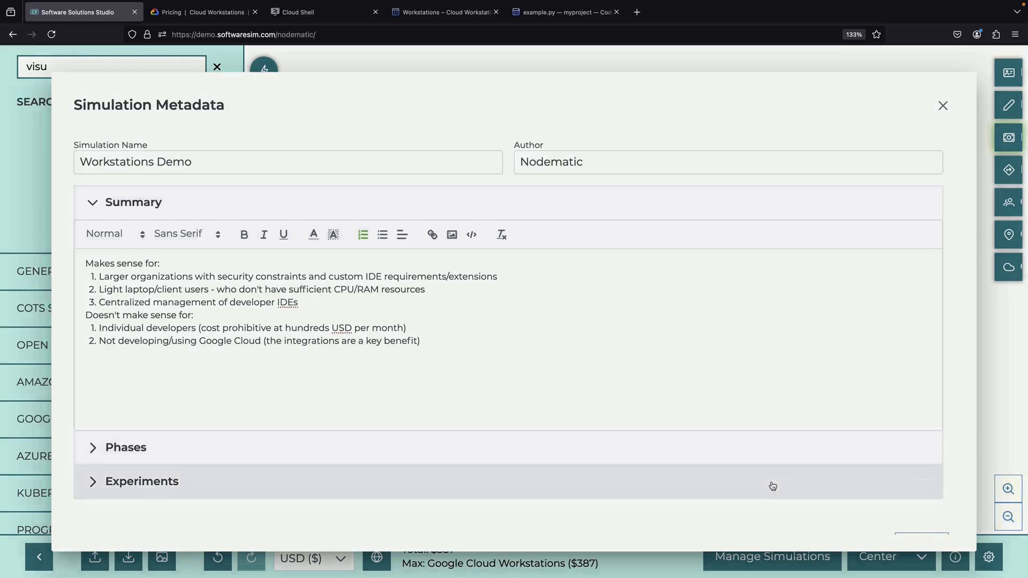
scroll(874, 533, down, 1)
click(920, 523)
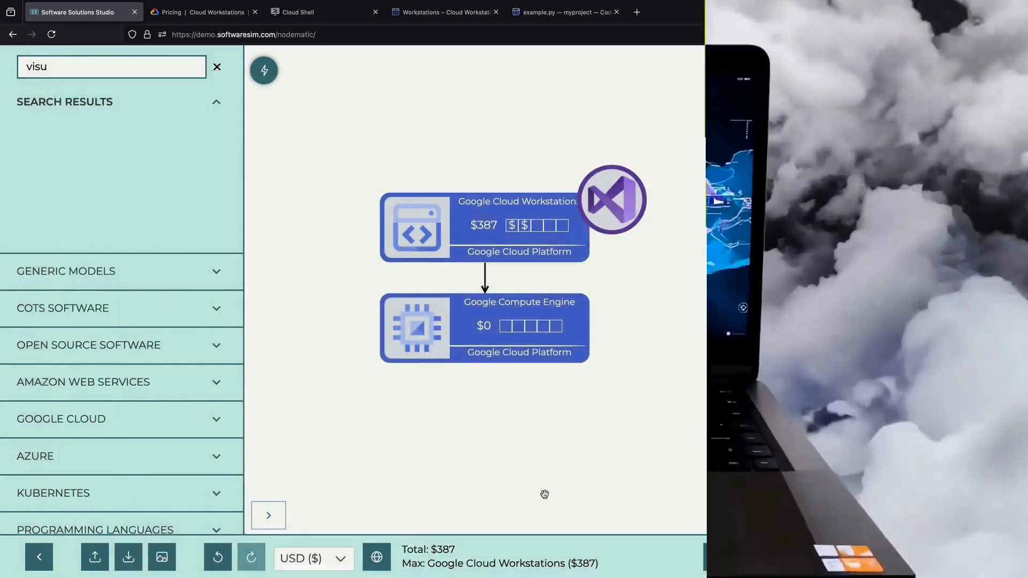